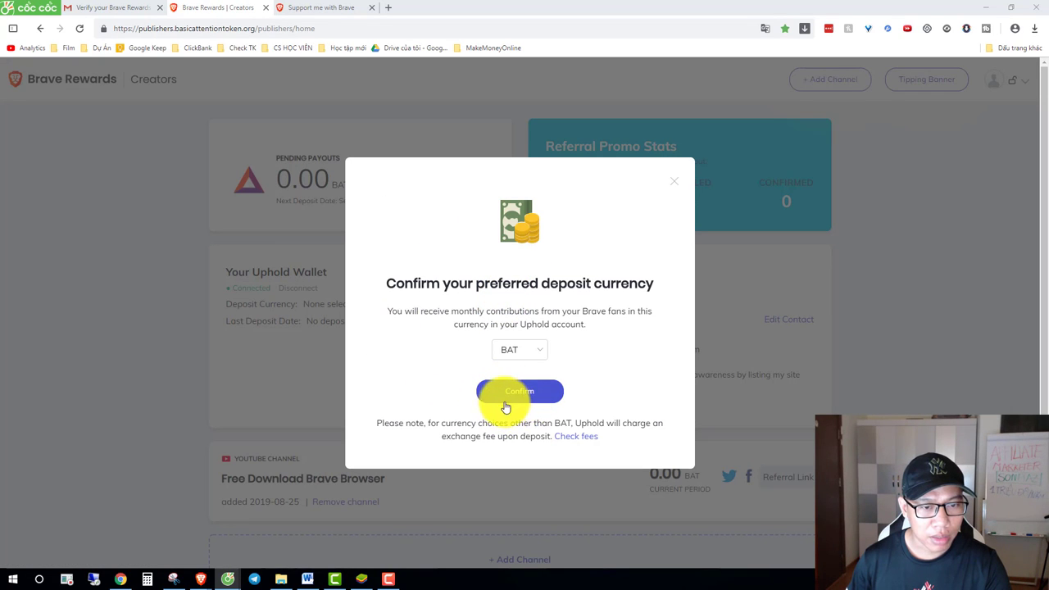
# Step: Confirm BAT as the Uphold wallet's deposit currency
pyautogui.click(514, 399)
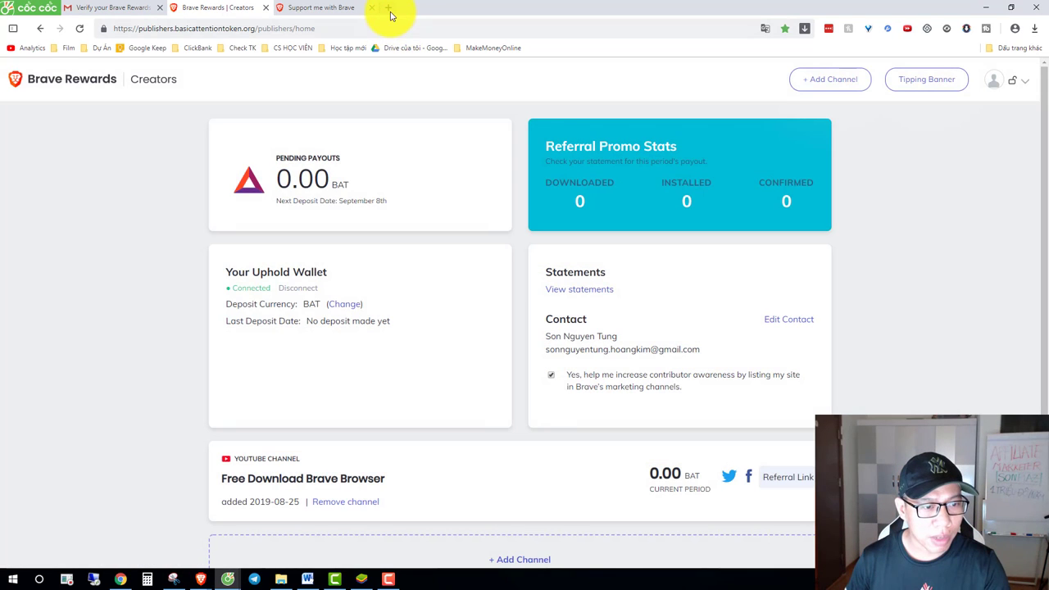
# Step: Load uphold.com in a new tab and start sign-up, dismissing the translation offers
pyautogui.click(388, 10)
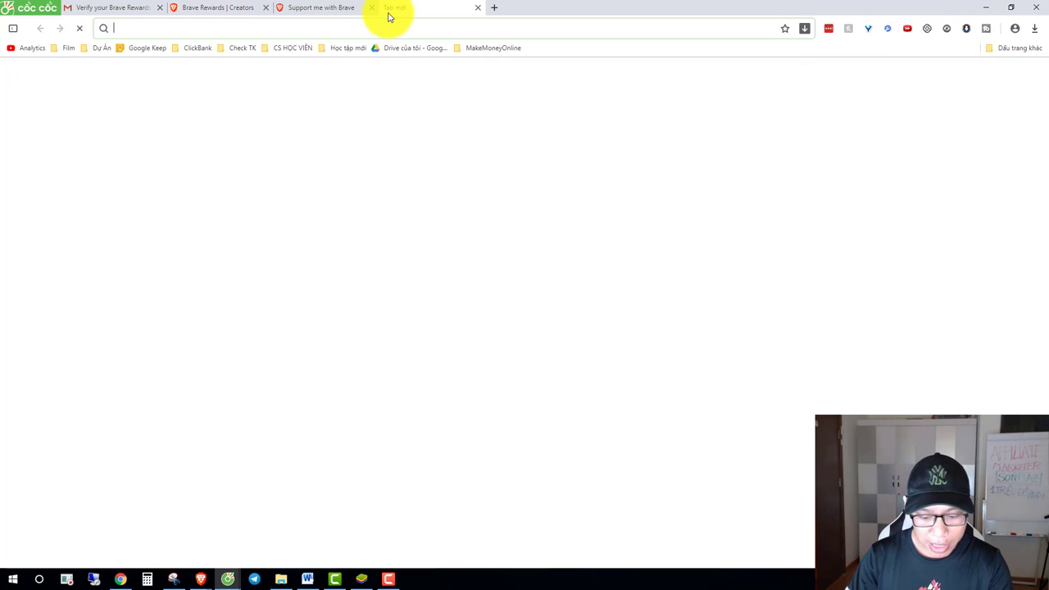
pyautogui.write('uphold')
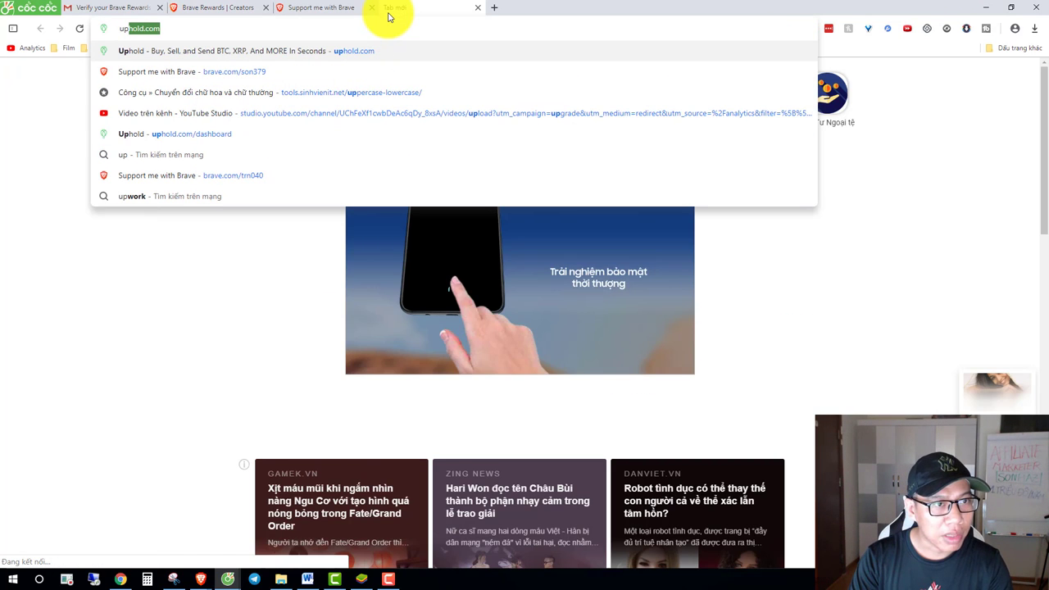
pyautogui.press('Return')
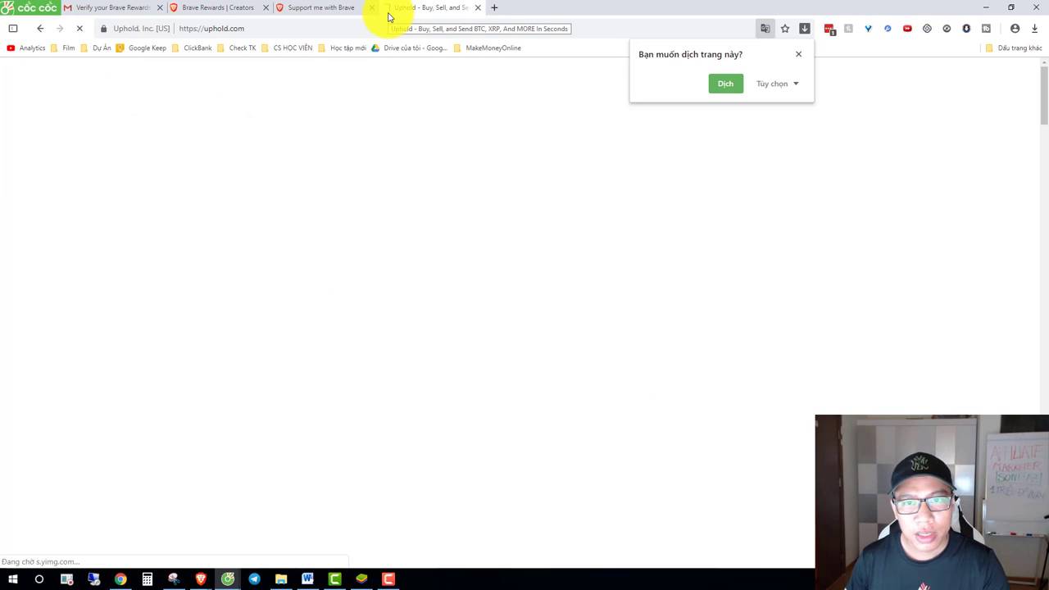
pyautogui.click(798, 54)
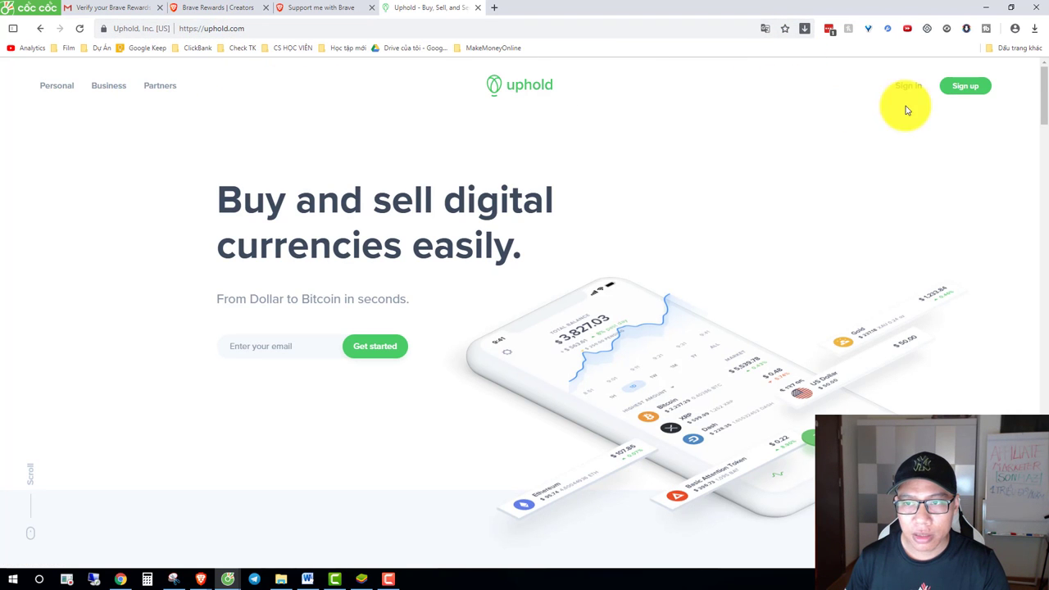
pyautogui.click(962, 87)
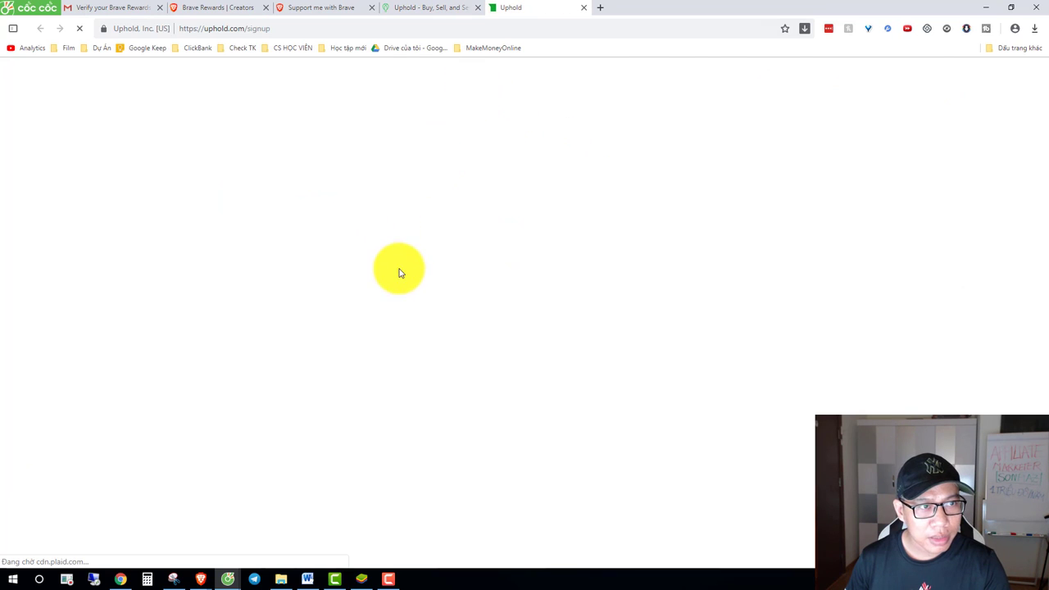
pyautogui.click(799, 55)
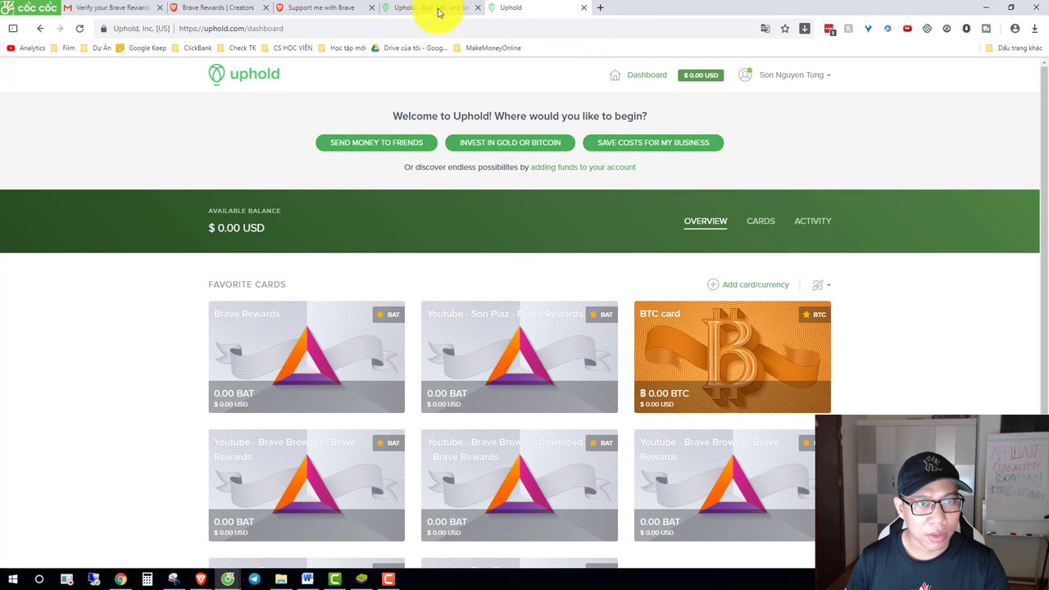
# Step: Load uphold.com in a maximized private window and open the Create your account form
pyautogui.hotkey('ctrl', 'shift', 'n')
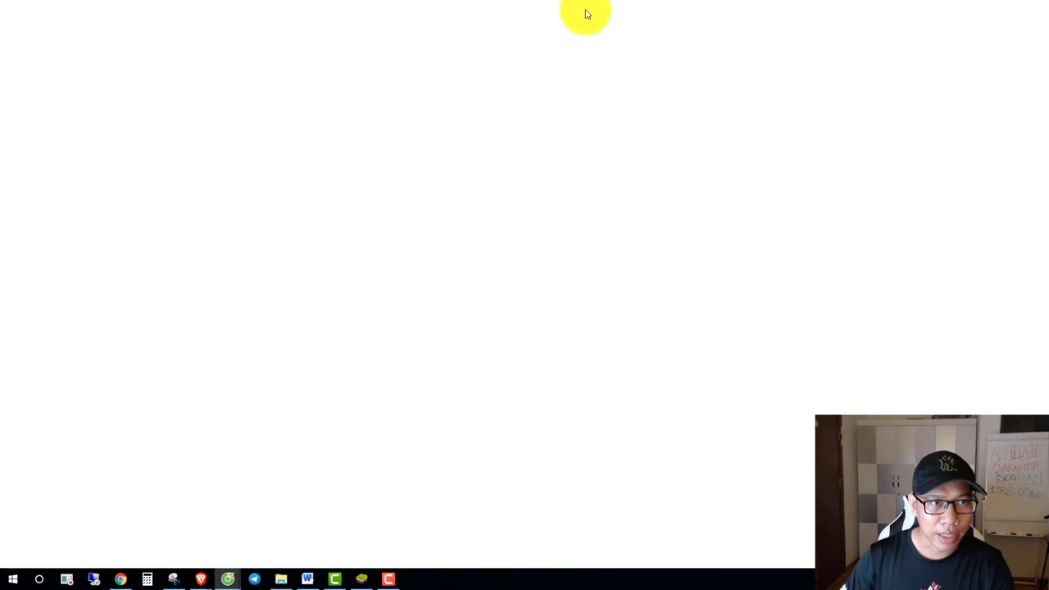
pyautogui.write('uphold.com')
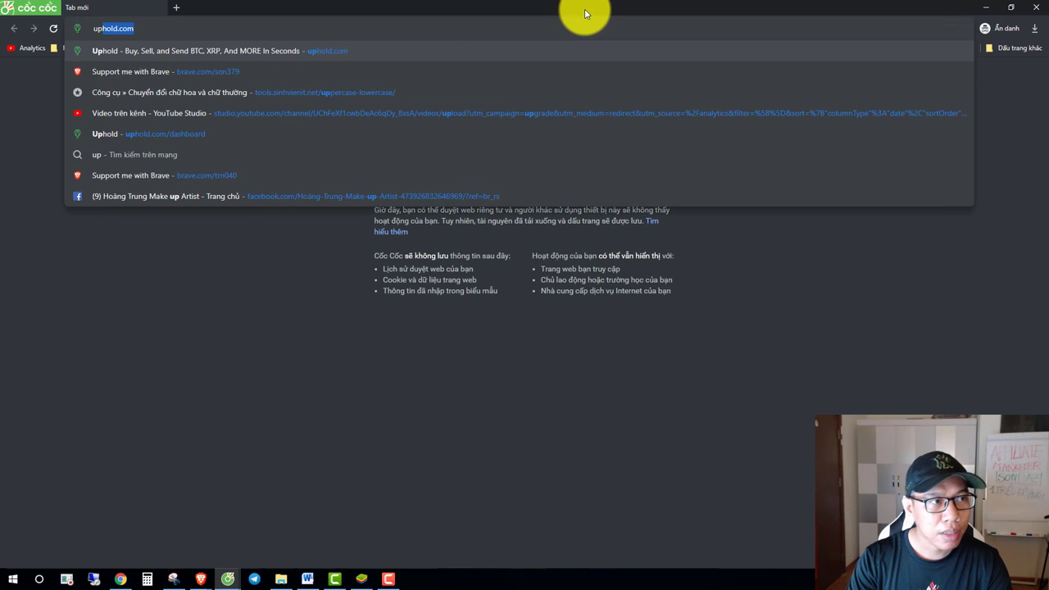
pyautogui.press('Return')
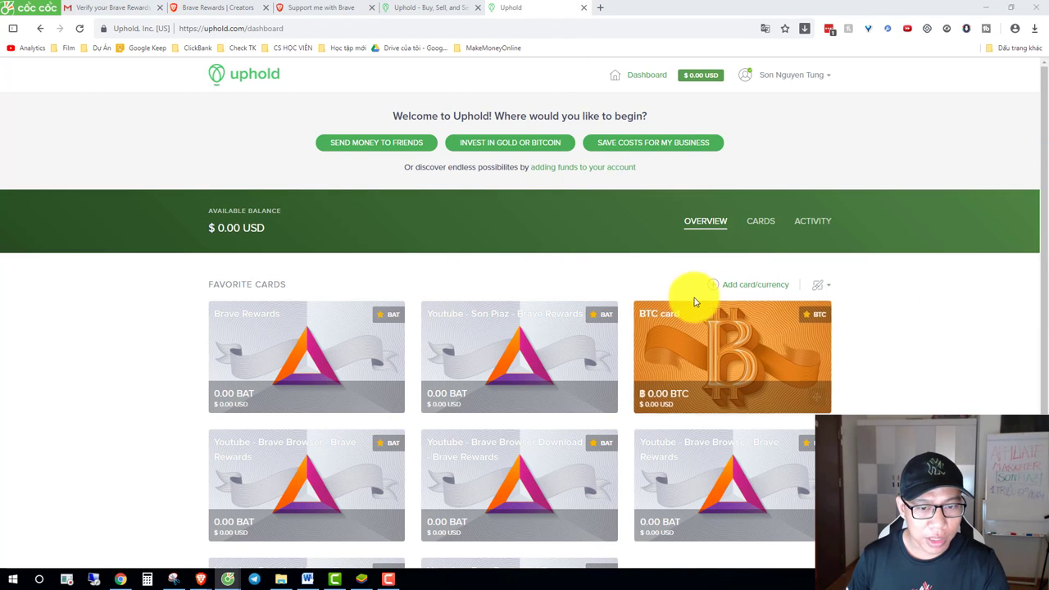
pyautogui.scroll(-2, 615, 312)
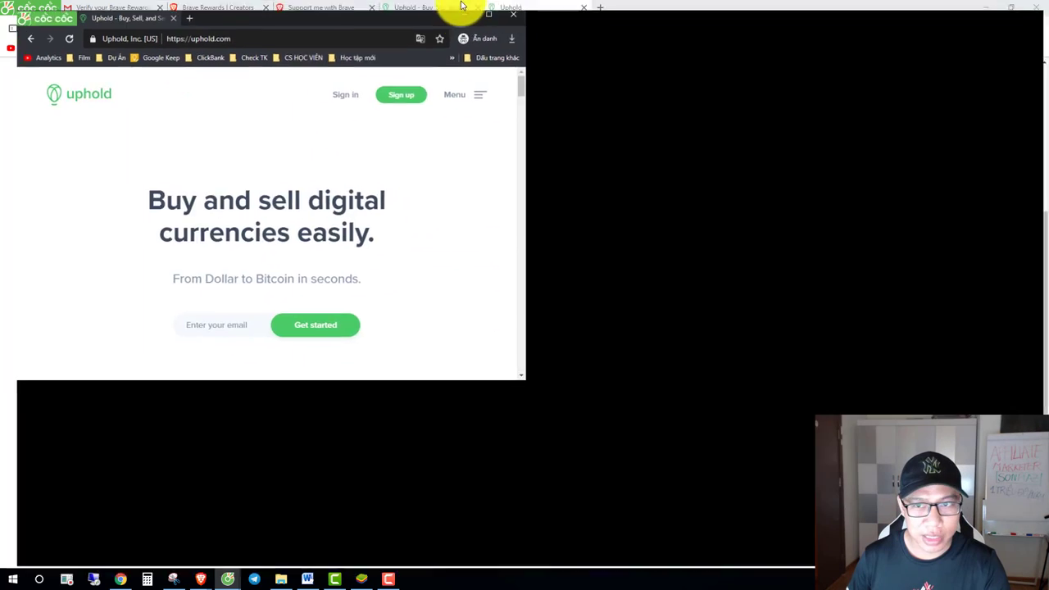
pyautogui.doubleClick(462, 9)
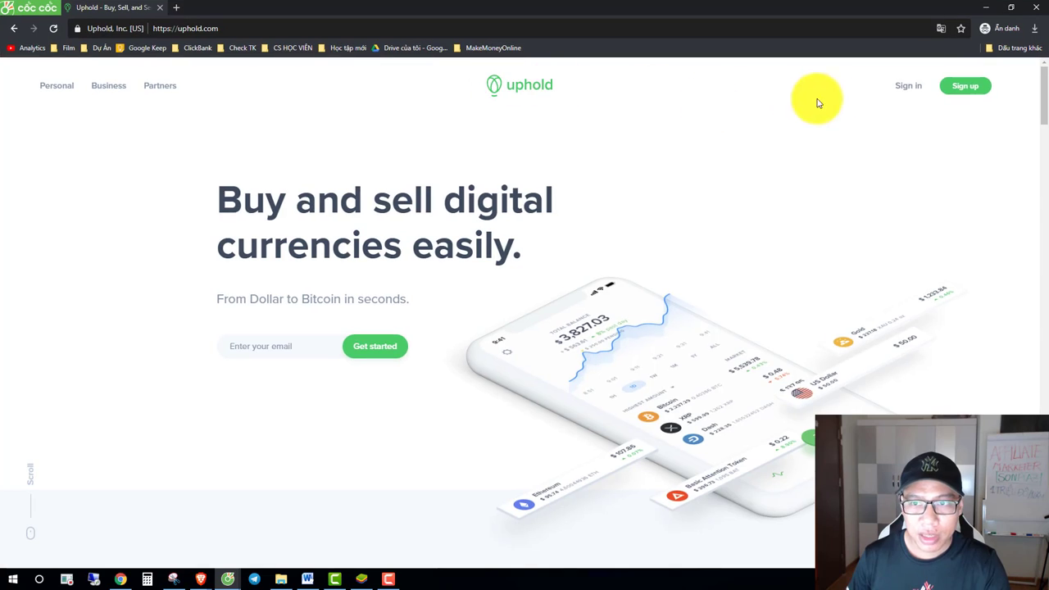
pyautogui.click(963, 88)
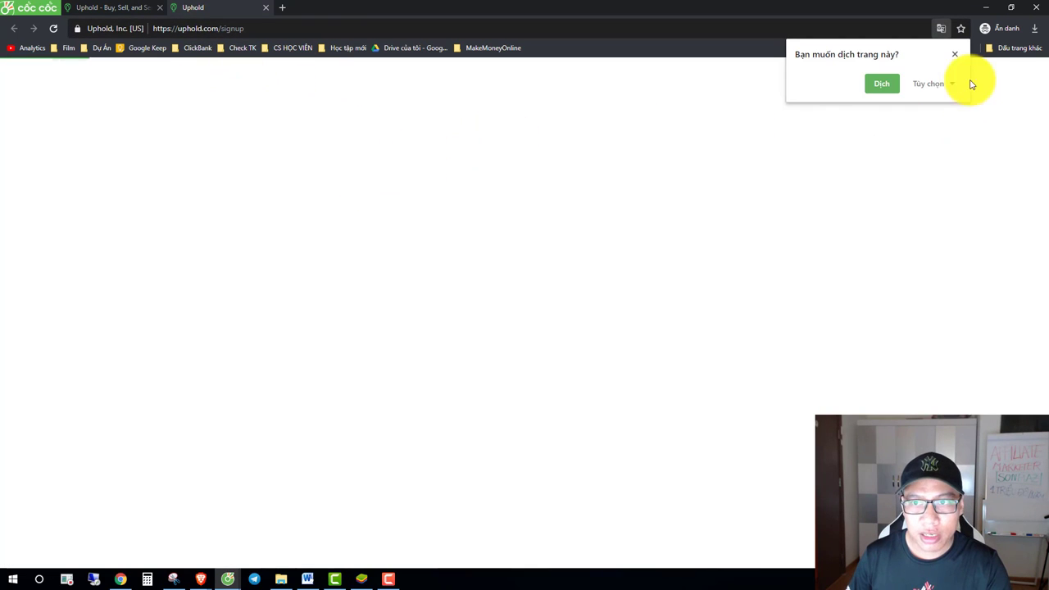
pyautogui.click(956, 55)
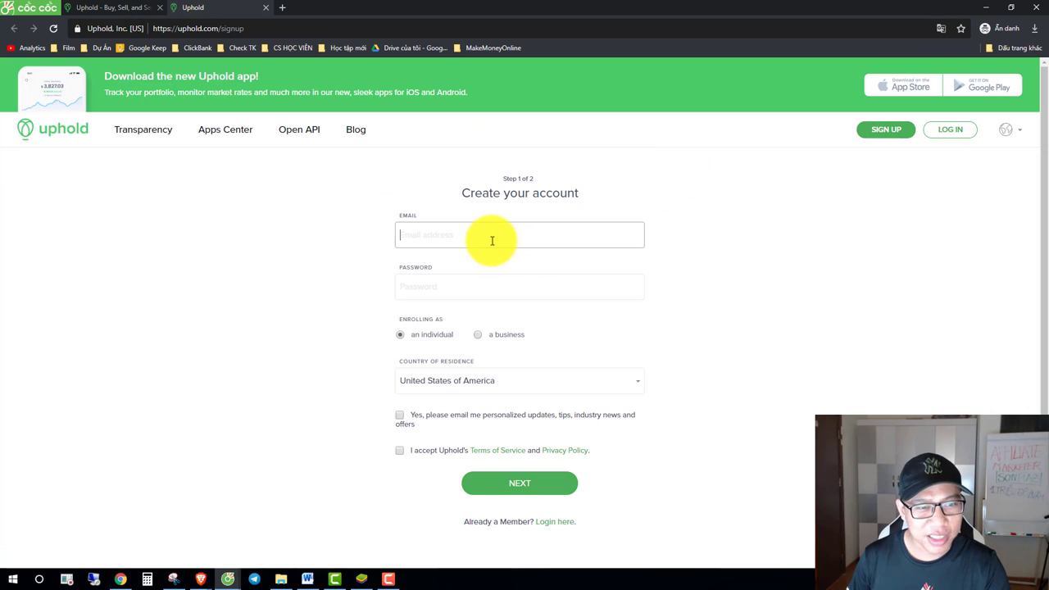
# Step: Enter the account password, briefly translating the form to Vietnamese and back to English
pyautogui.click(466, 290)
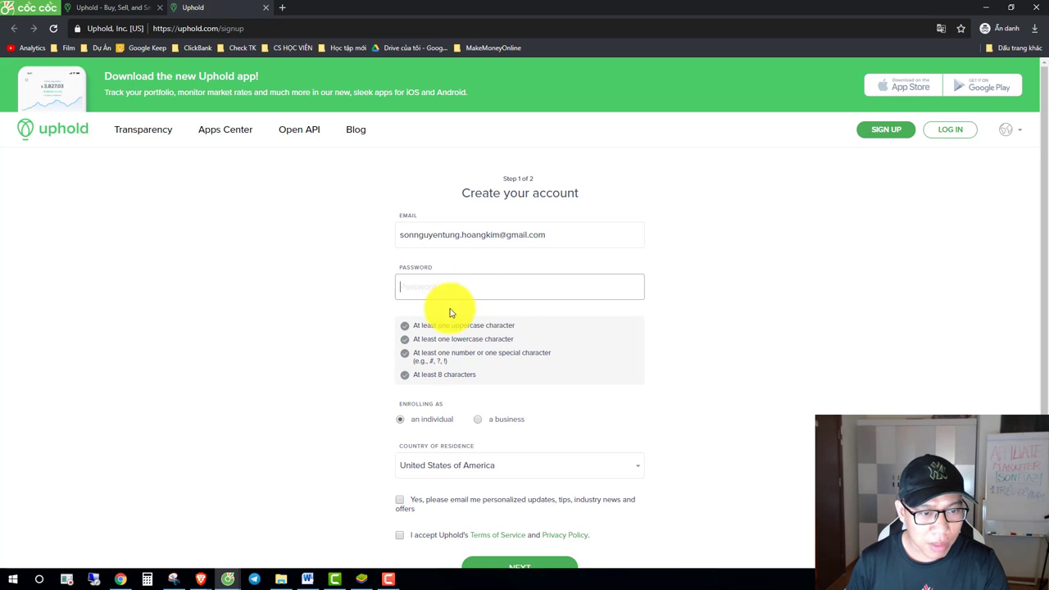
pyautogui.doubleClick(428, 326)
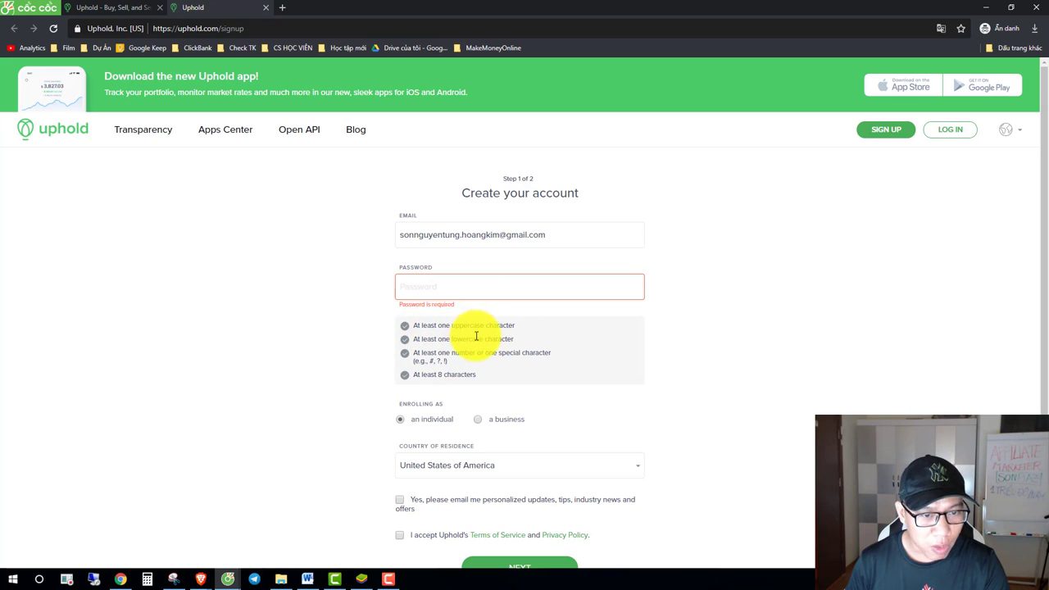
pyautogui.click(941, 28)
pyautogui.click(862, 82)
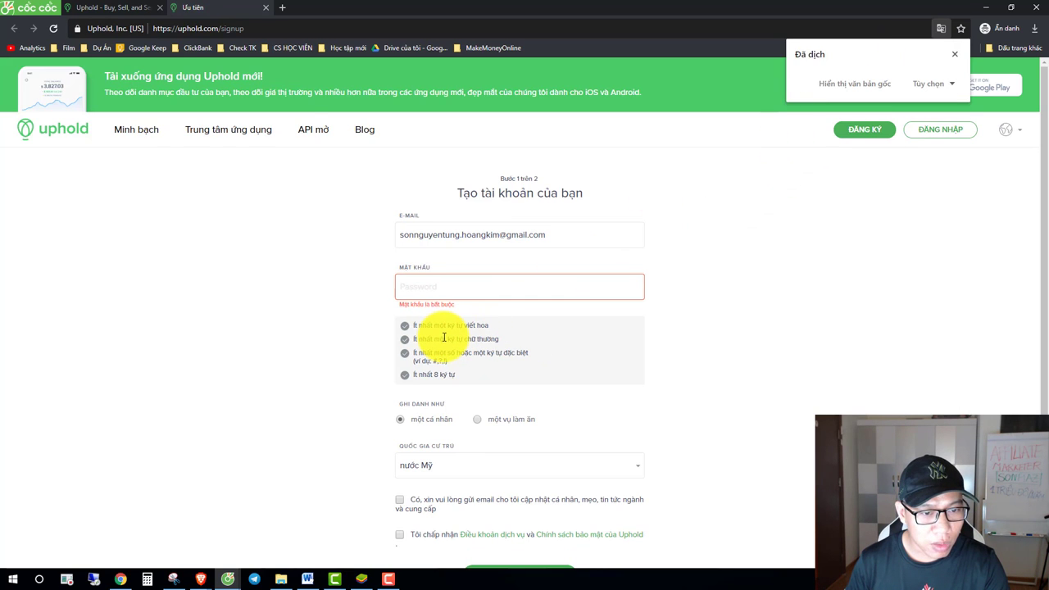
pyautogui.click(451, 293)
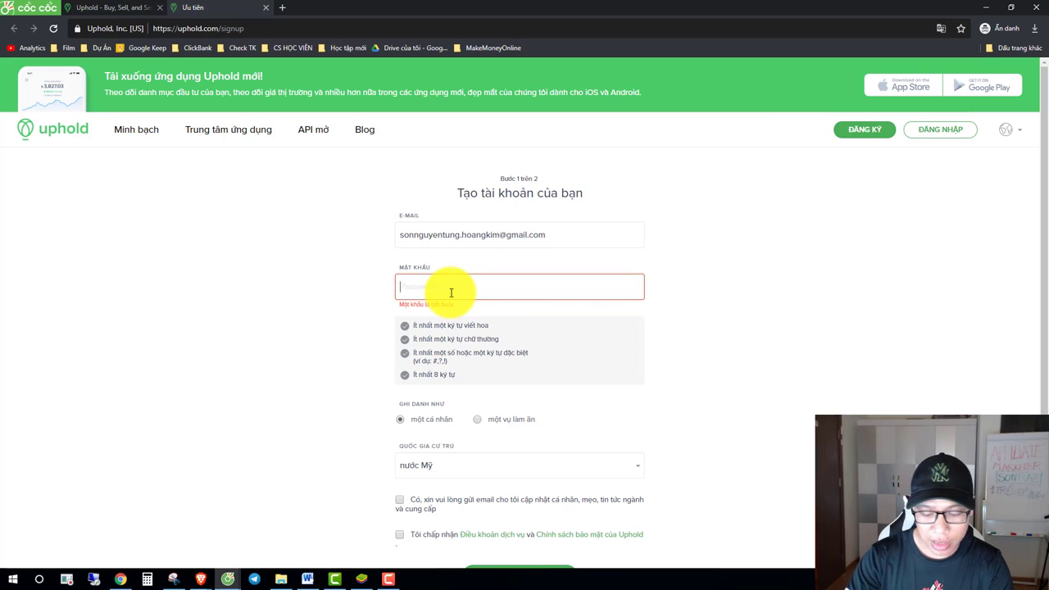
pyautogui.write('••••••')
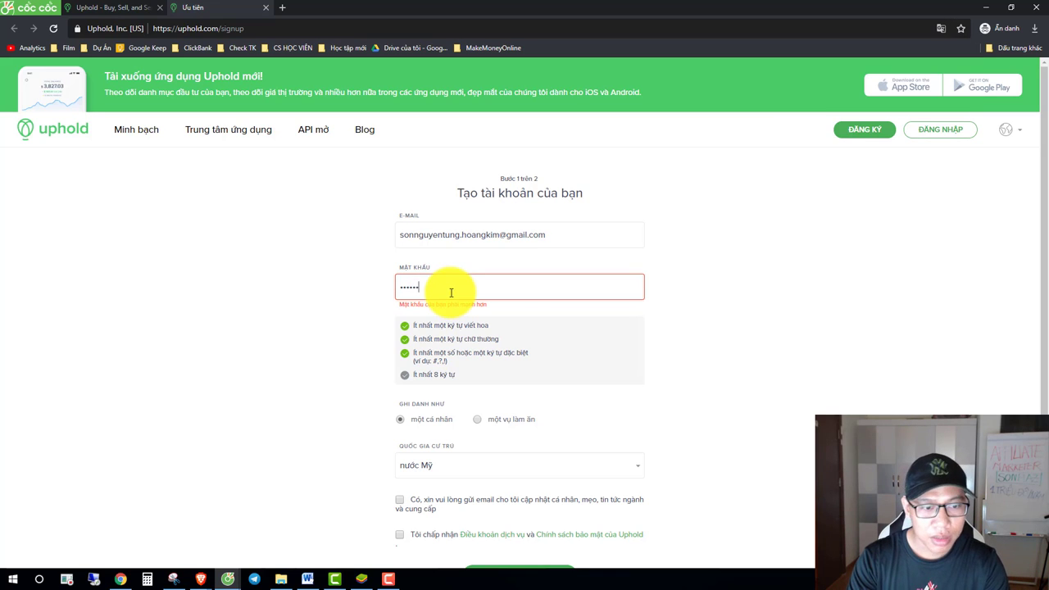
pyautogui.write('••')
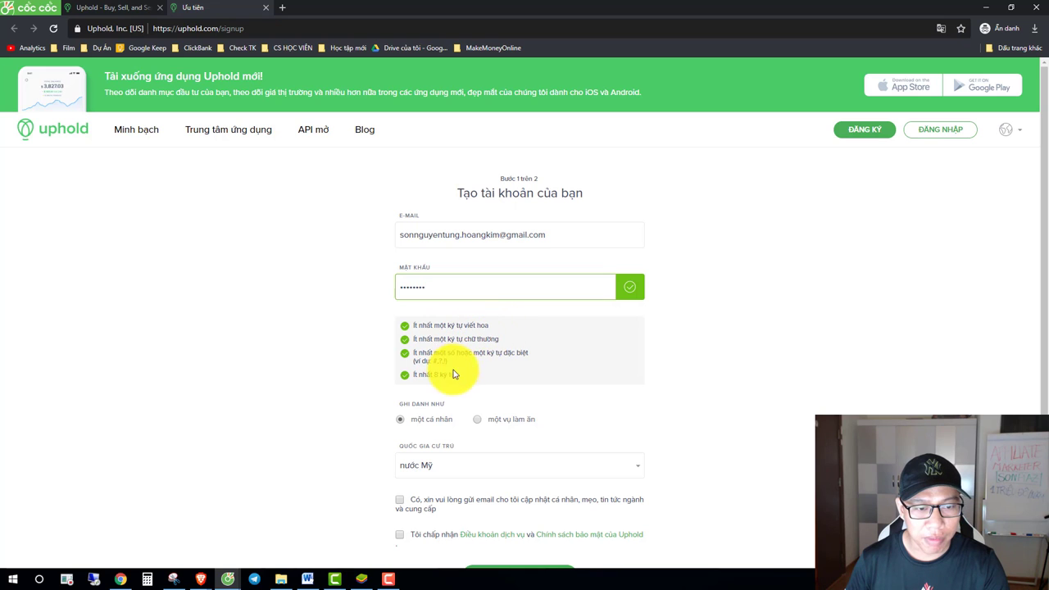
pyautogui.click(942, 30)
pyautogui.click(855, 82)
pyautogui.scroll(-2, 640, 349)
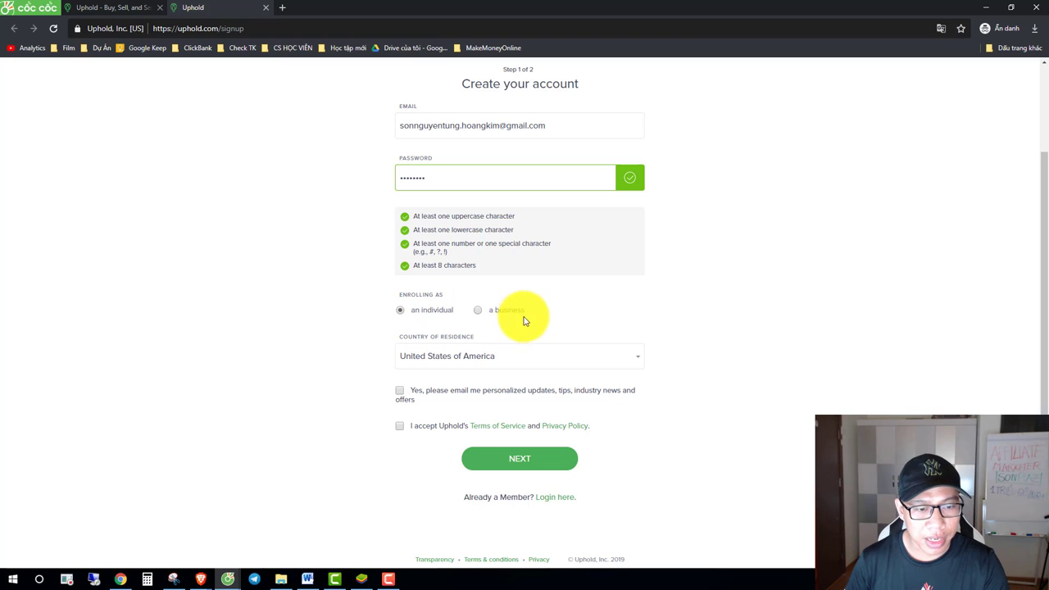
# Step: Select Viet Nam as country of residence and accept Uphold's terms of service
pyautogui.click(464, 359)
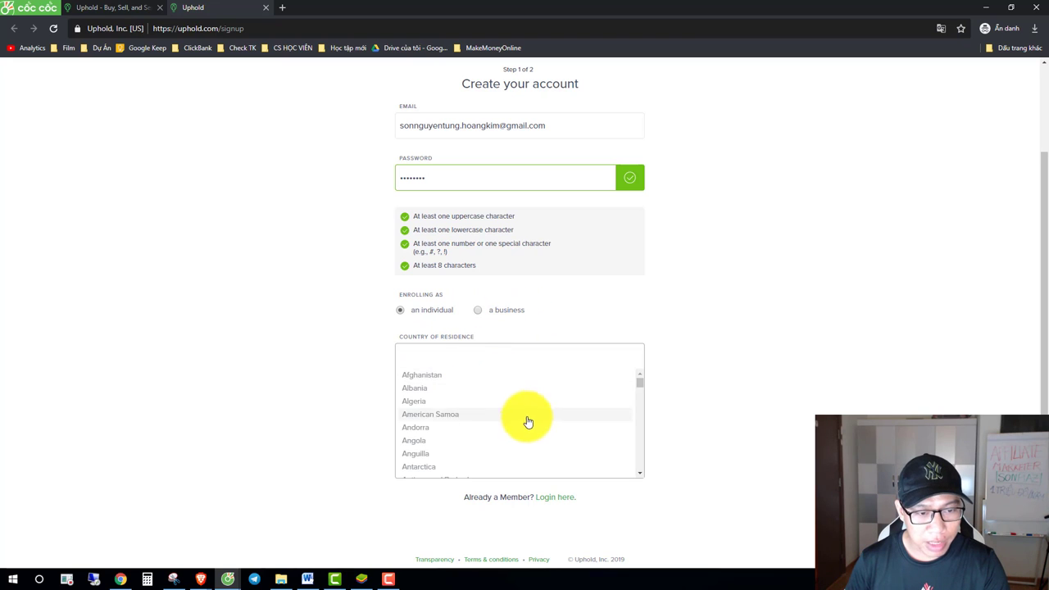
pyautogui.scroll(-2, 505, 404)
pyautogui.write('viet')
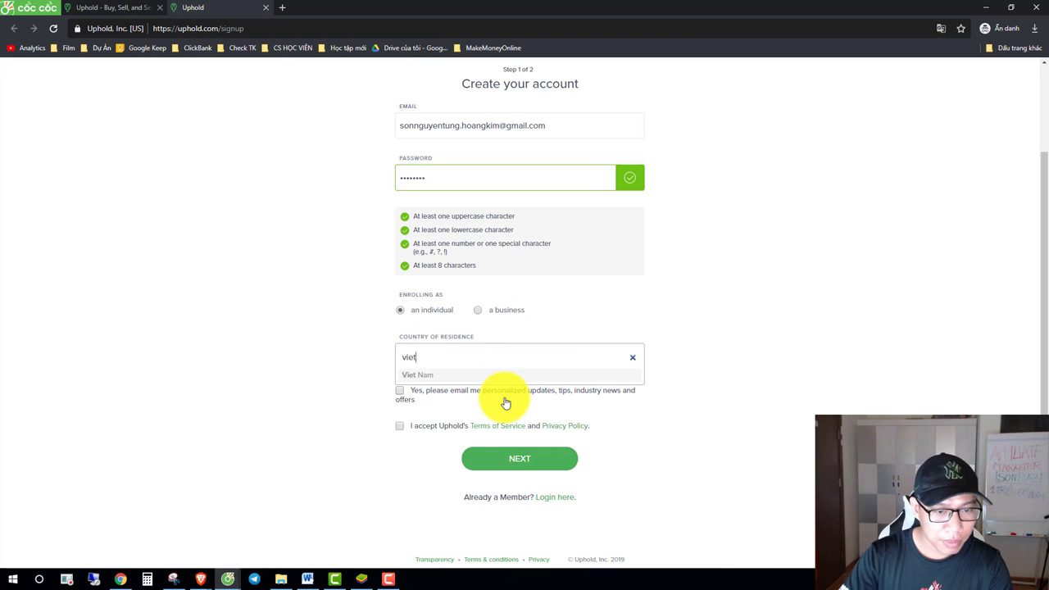
pyautogui.click(420, 376)
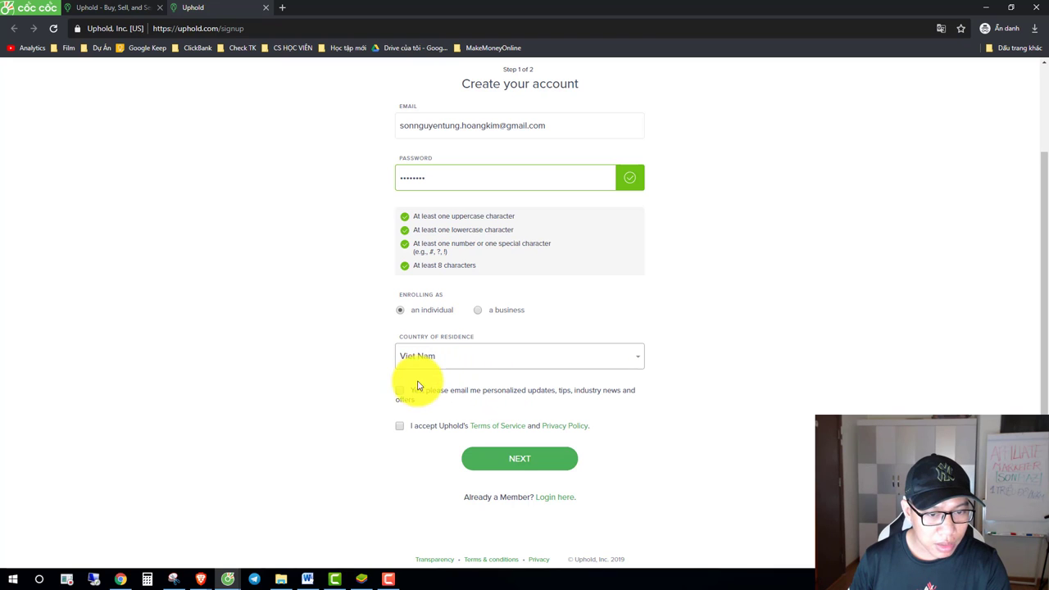
pyautogui.click(401, 426)
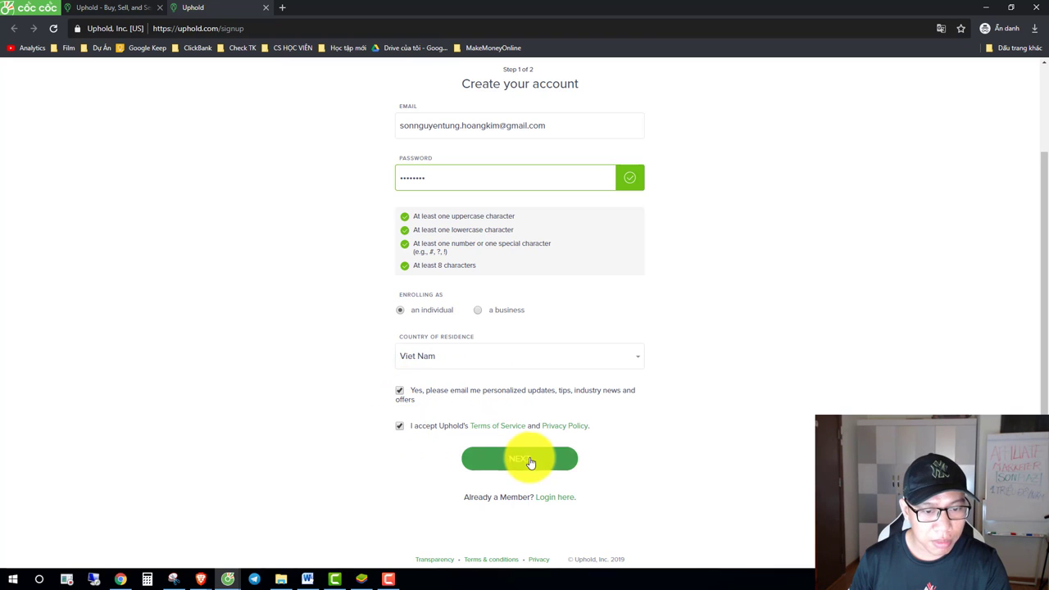
# Step: Submit the first sign-up step and enter the user's first and last name
pyautogui.click(532, 461)
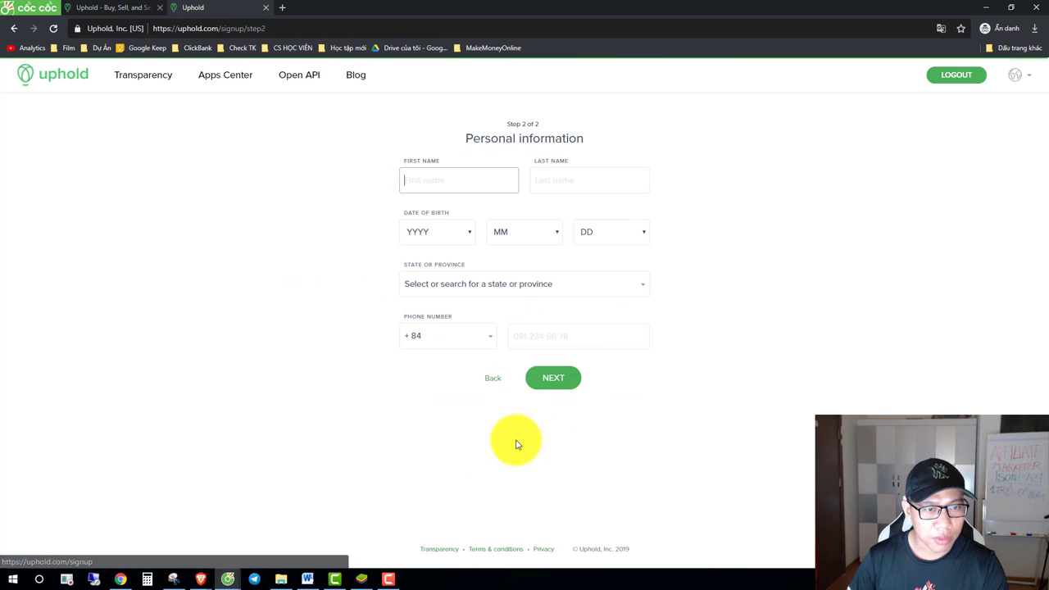
pyautogui.click(436, 185)
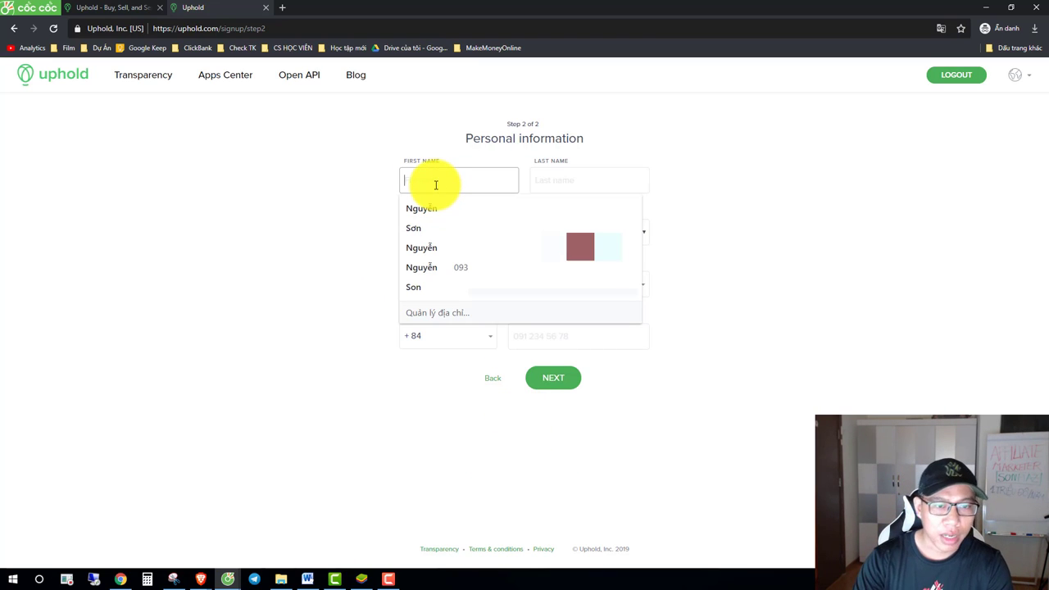
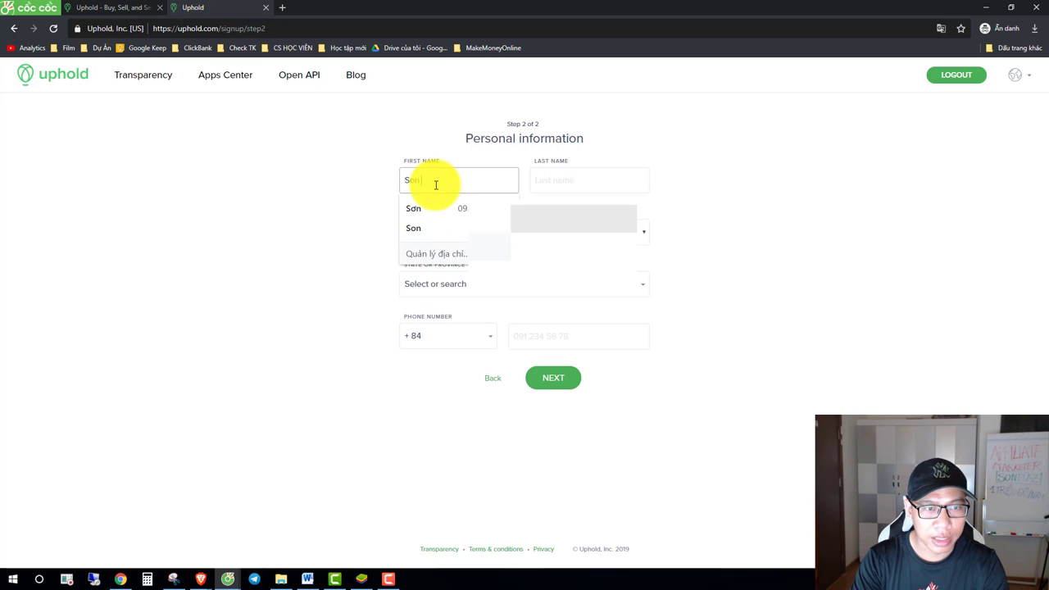
pyautogui.press('Tab')
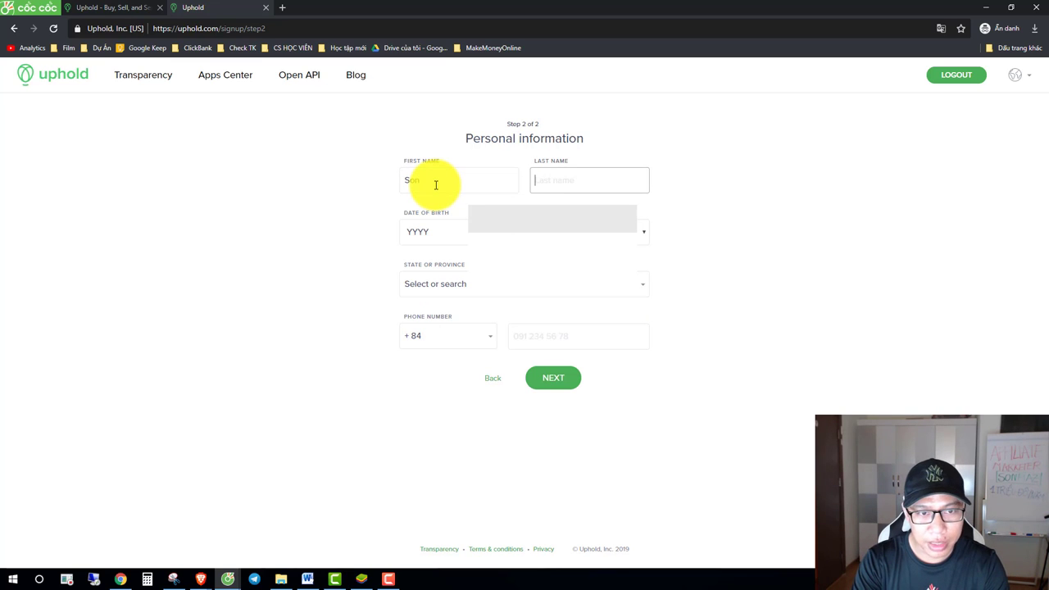
pyautogui.press('Tab')
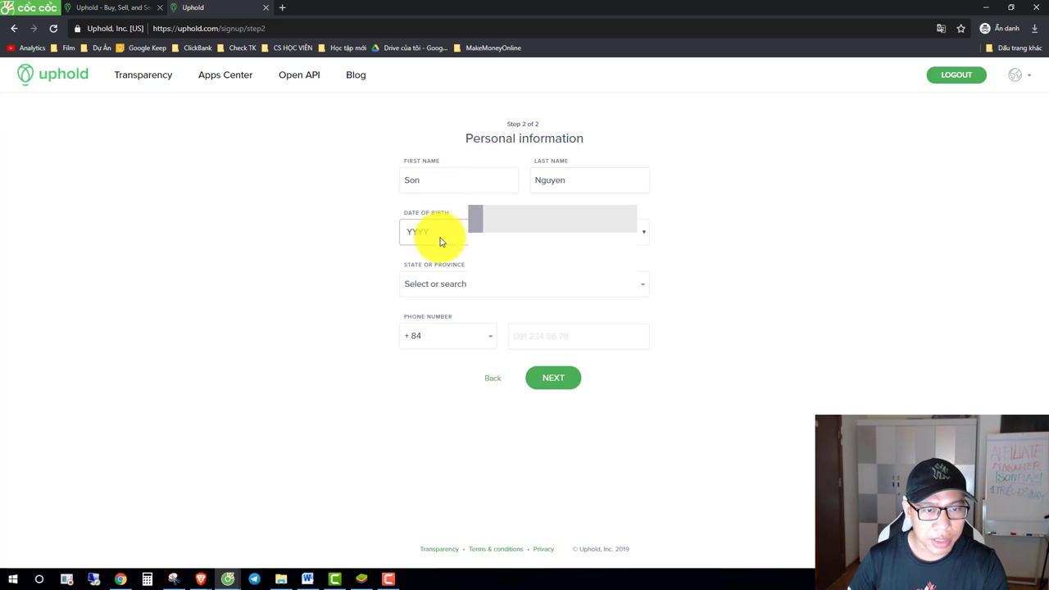
# Step: Choose Ho Chi Minh as the province and begin entering the phone number
pyautogui.click(462, 292)
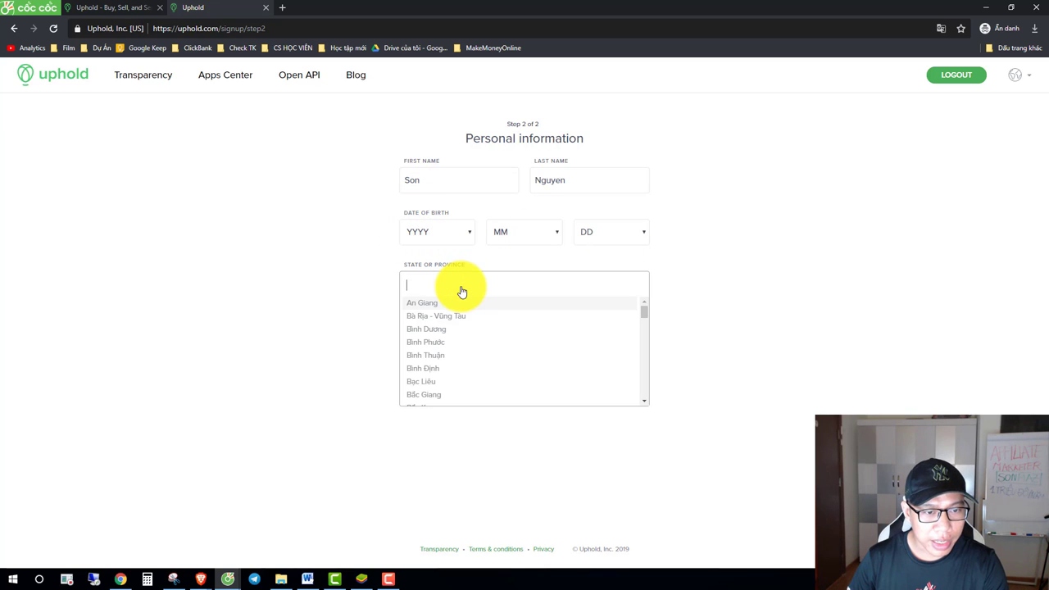
pyautogui.write('h')
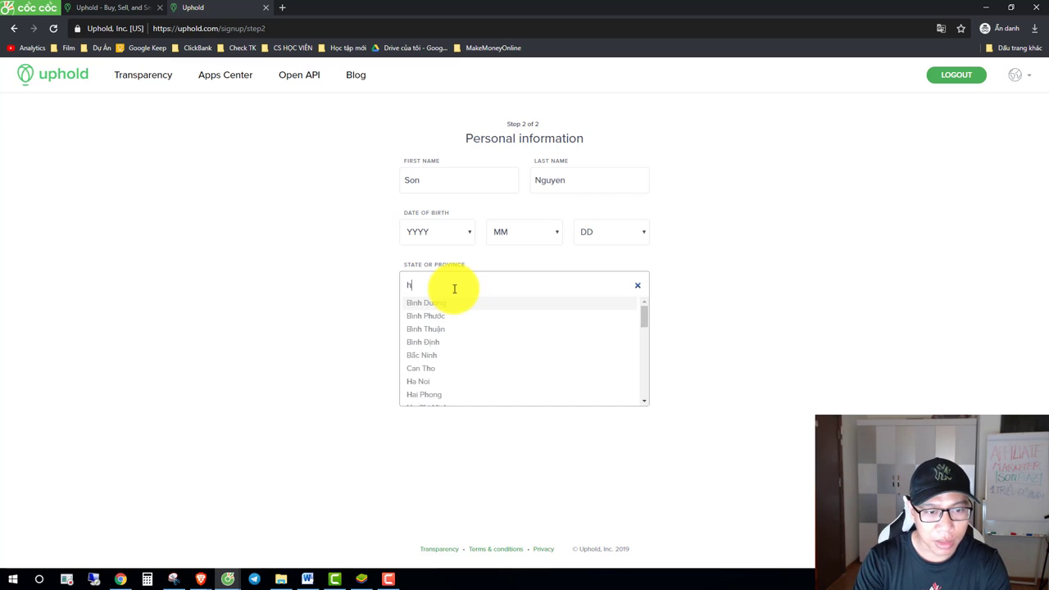
pyautogui.write('o')
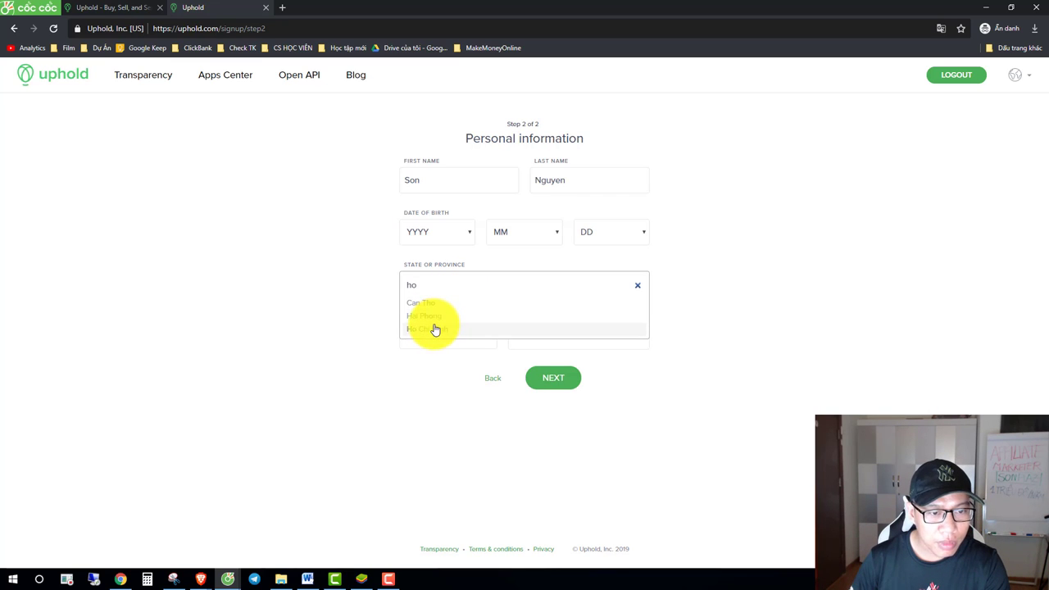
pyautogui.click(431, 328)
pyautogui.click(551, 337)
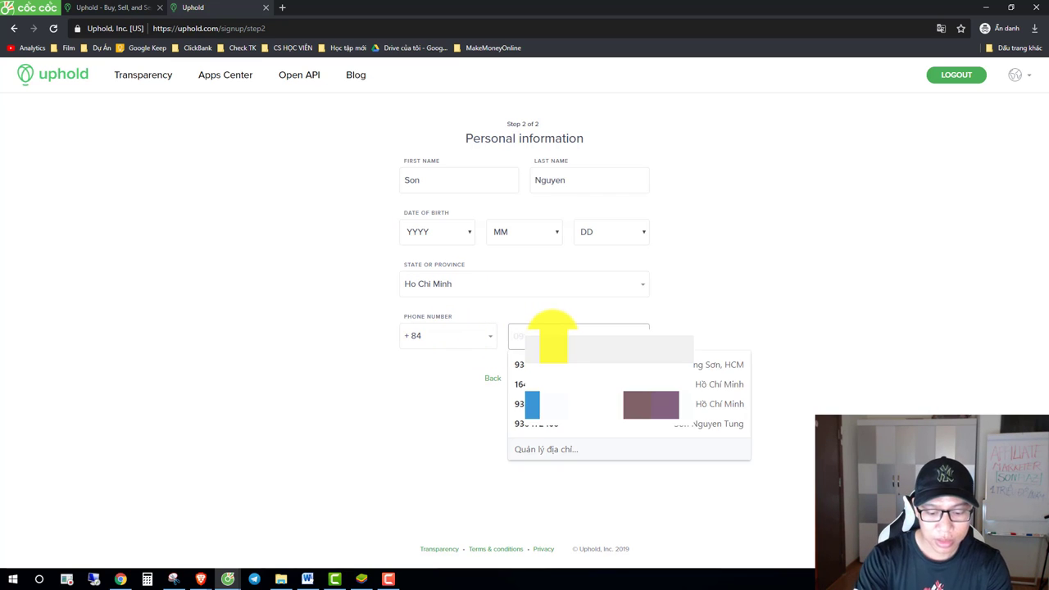
pyautogui.write('164')
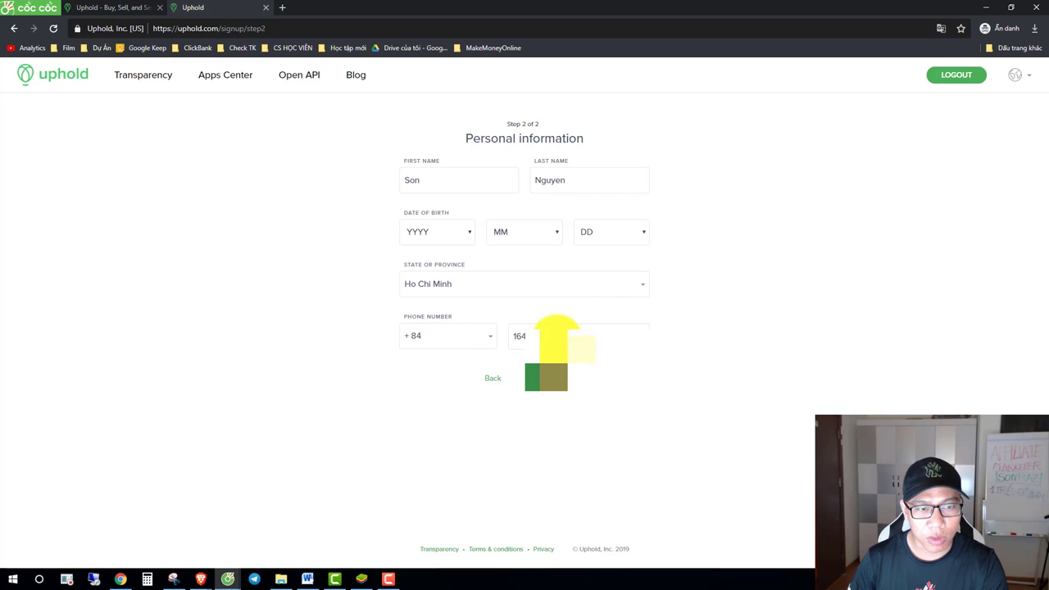
# Step: Pick the year, month and day of birth from the dropdowns
pyautogui.click(440, 236)
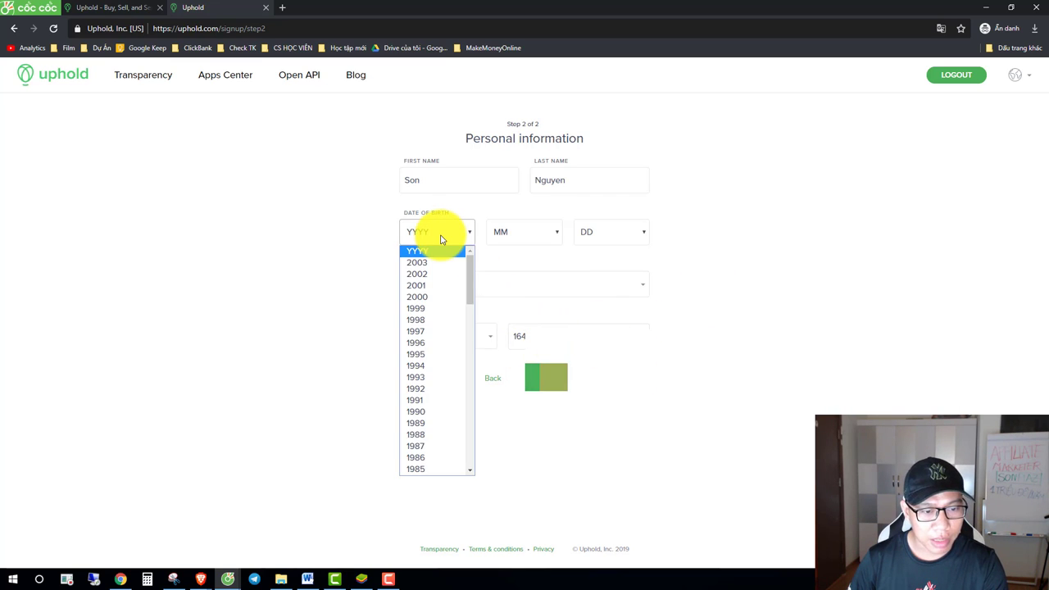
pyautogui.click(427, 389)
pyautogui.click(525, 232)
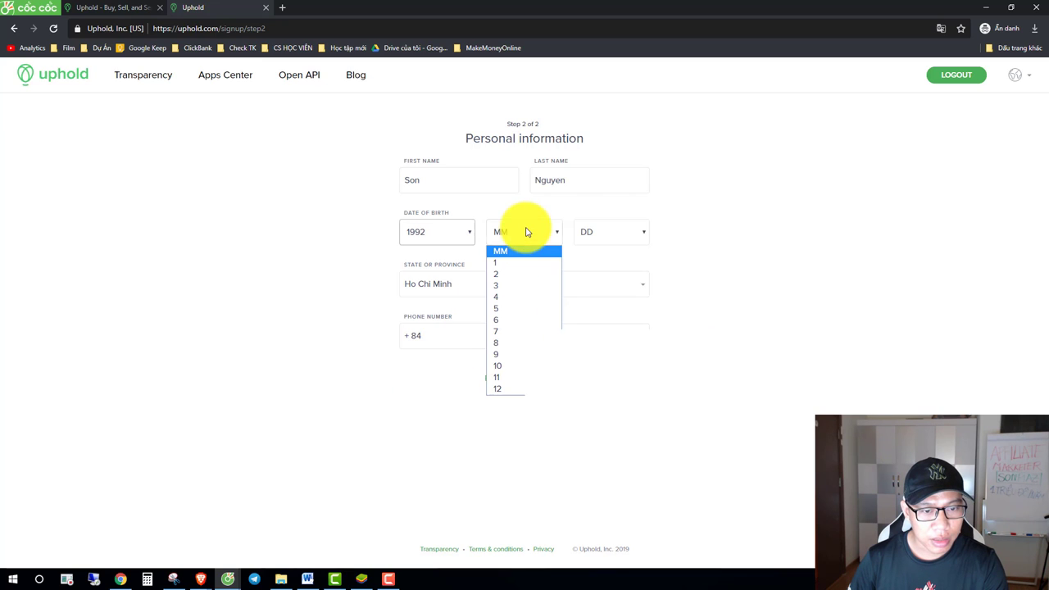
pyautogui.click(498, 320)
pyautogui.click(600, 233)
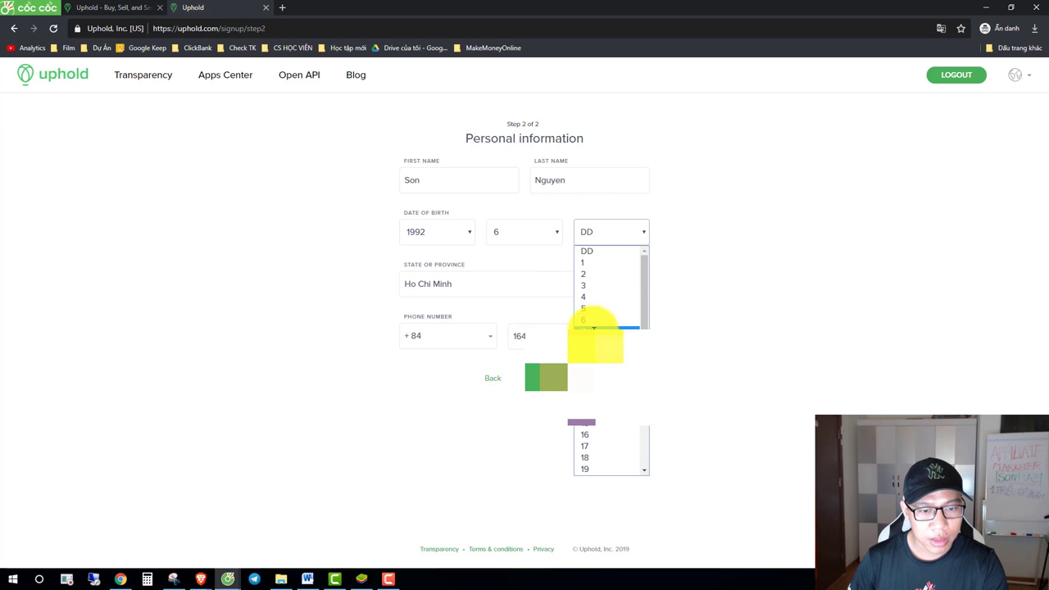
pyautogui.click(602, 326)
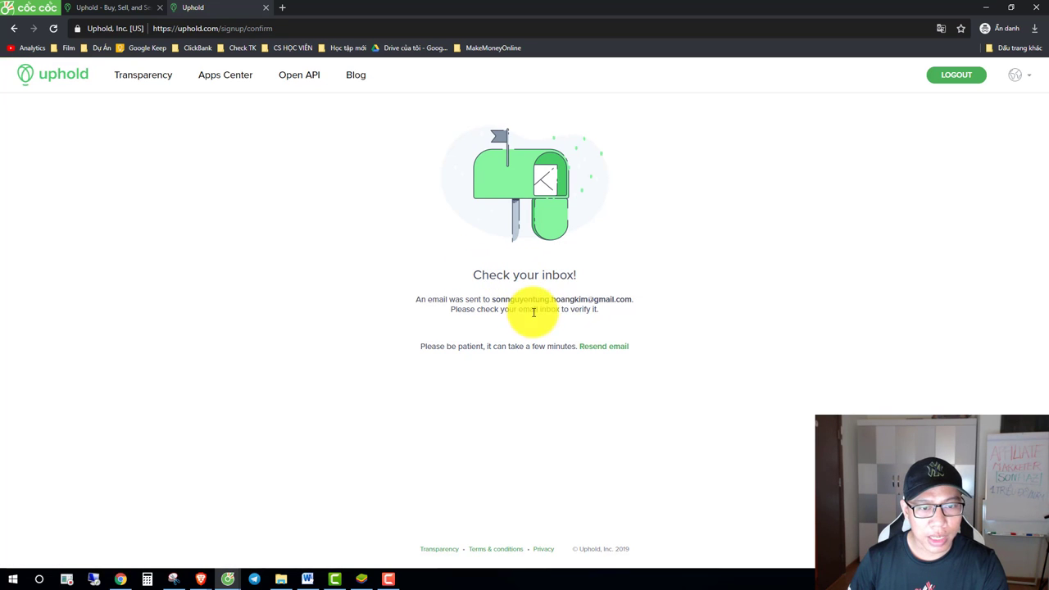
# Step: Open Uphold's Confirm your email message in the Gmail inbox
pyautogui.doubleClick(517, 16)
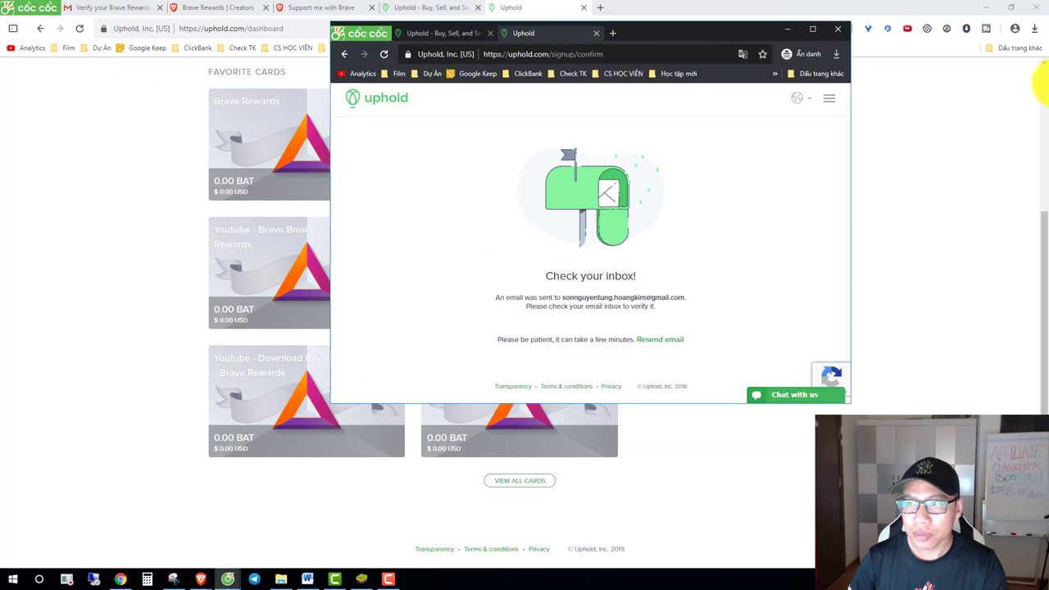
pyautogui.click(1038, 71)
pyautogui.click(108, 8)
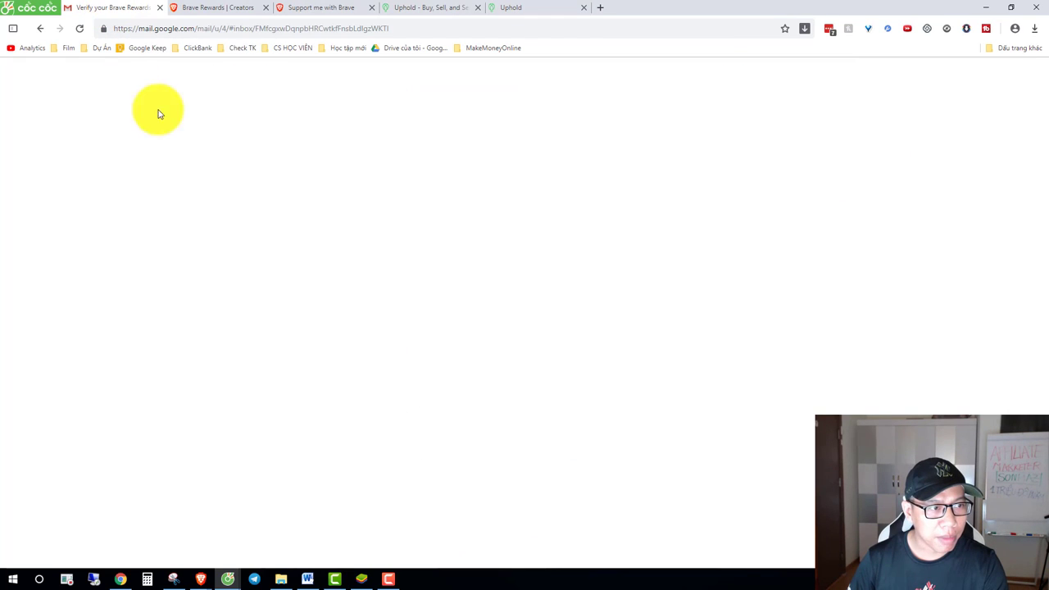
pyautogui.click(96, 152)
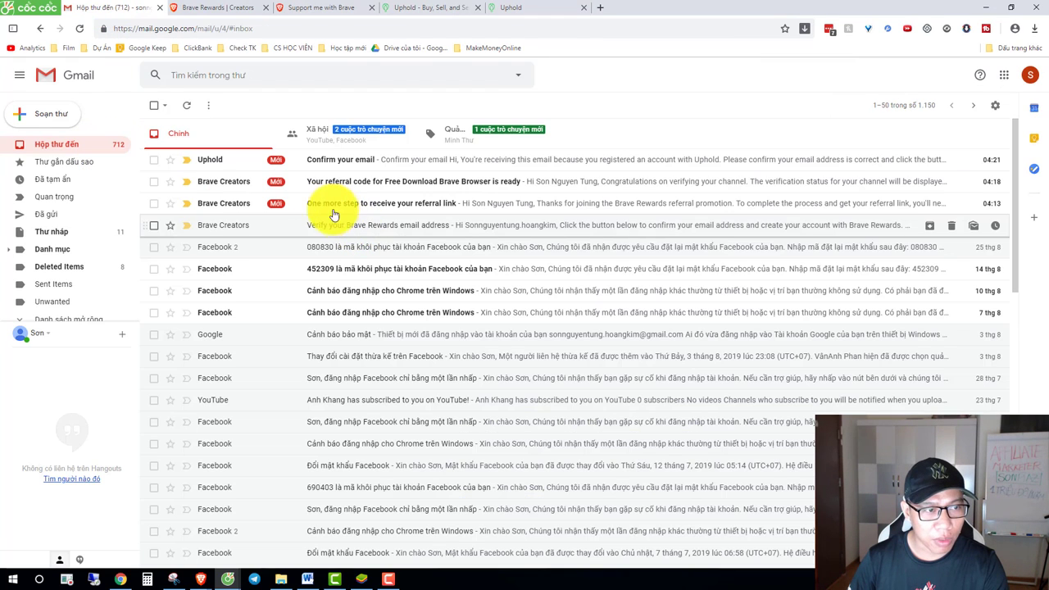
pyautogui.click(330, 170)
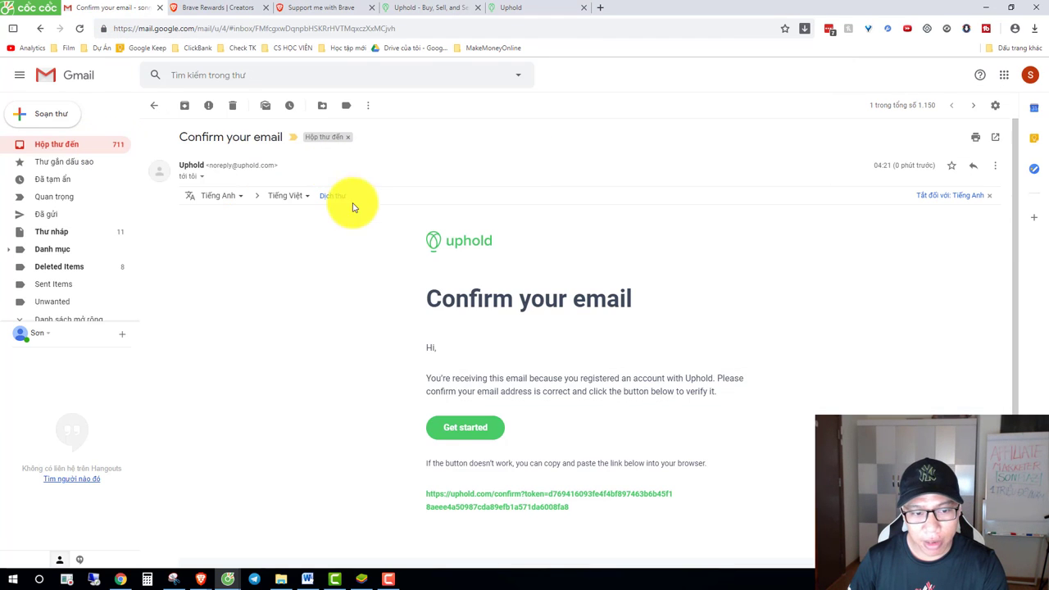
# Step: Copy the confirmation link and return to the maximized private Uphold window
pyautogui.rightClick(461, 428)
pyautogui.press('Escape')
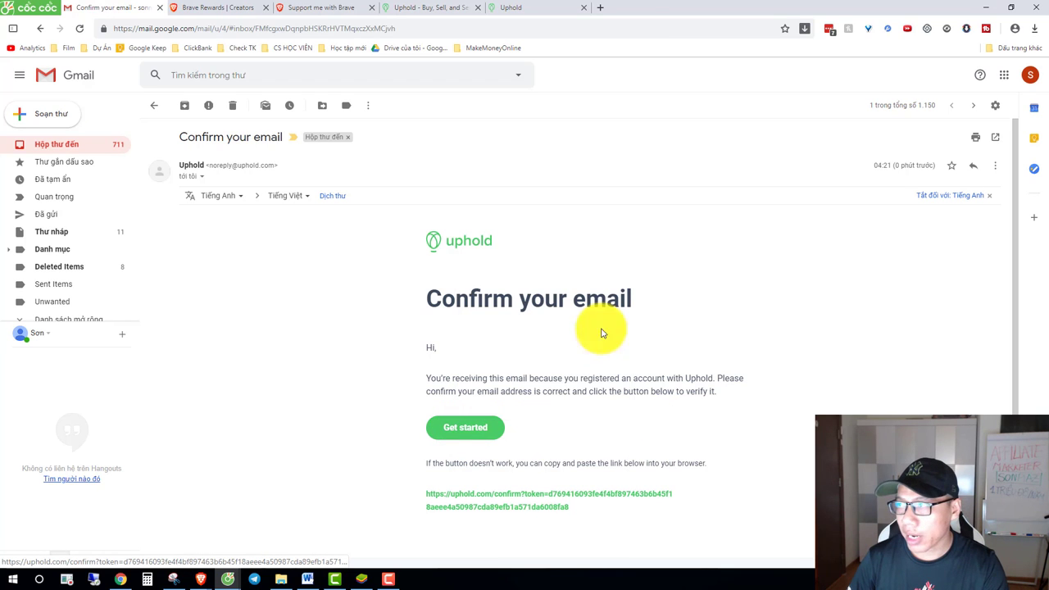
pyautogui.hotkey('alt', 'Tab')
pyautogui.doubleClick(278, 12)
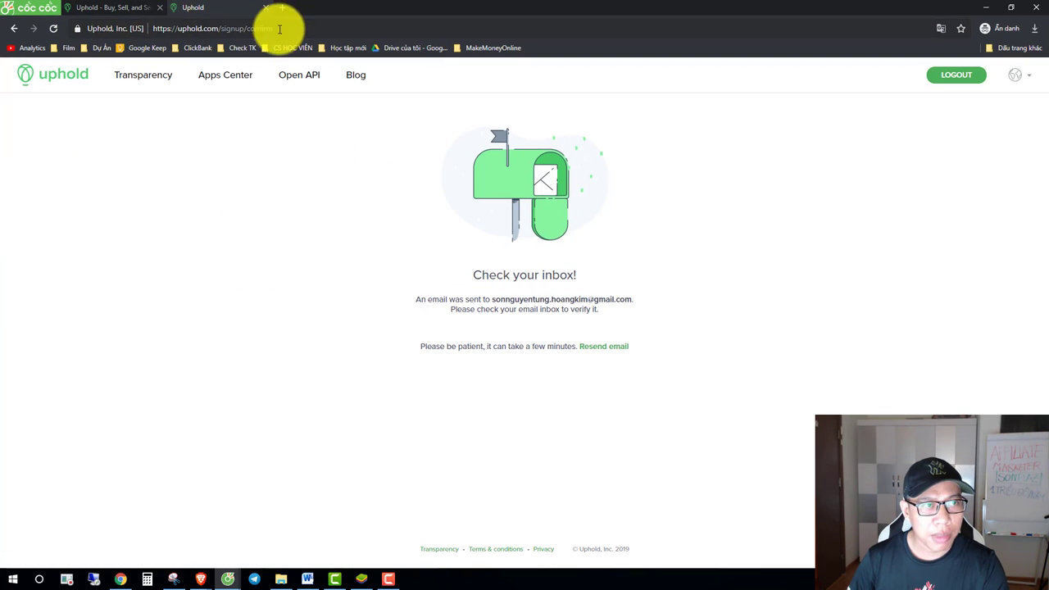
# Step: Load the pasted confirmation link in a new private tab, dismissing translation and 2-step verification prompts
pyautogui.click(281, 7)
pyautogui.hotkey('ctrl', 'v')
pyautogui.press('Return')
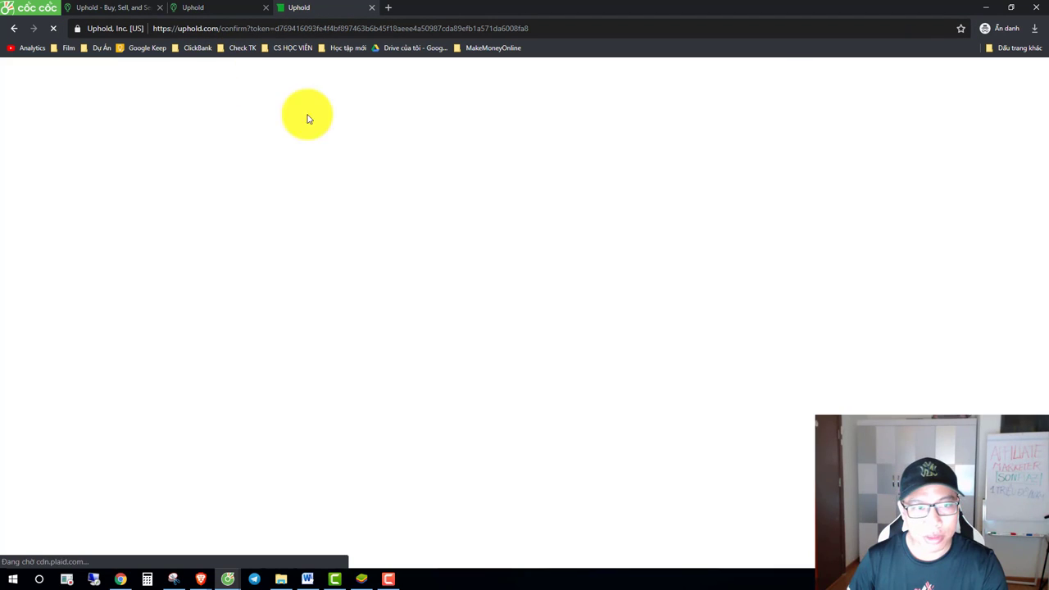
pyautogui.click(955, 55)
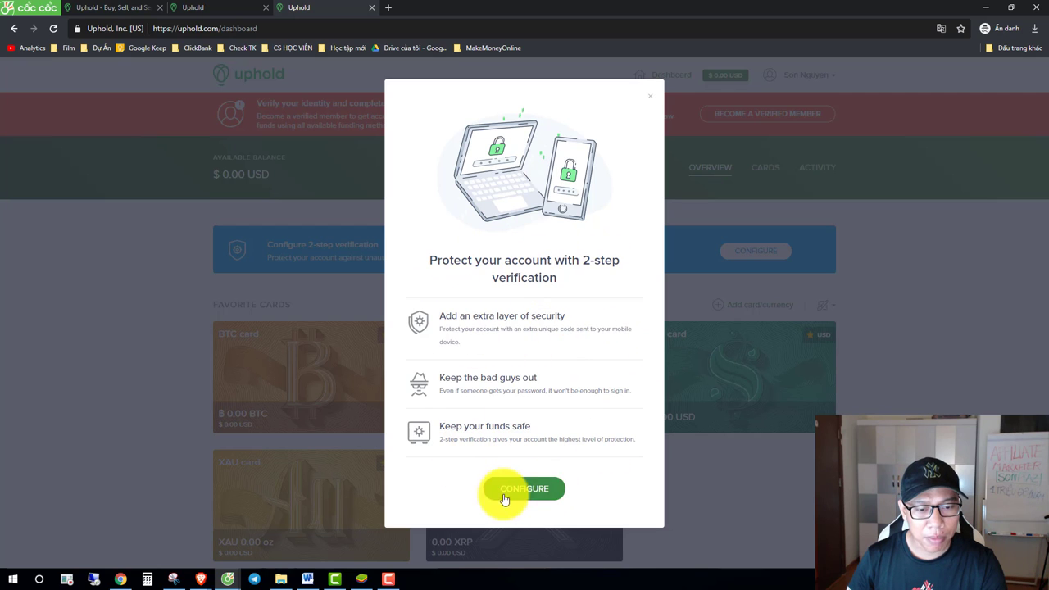
pyautogui.click(652, 102)
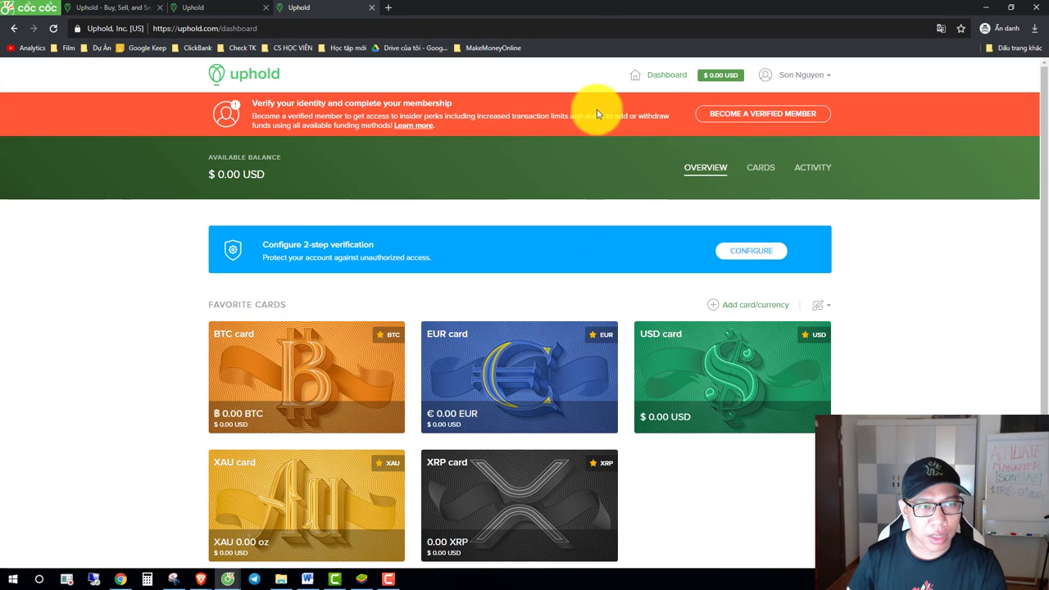
# Step: Start Verified Member identity verification and autofill the city and postal code
pyautogui.click(747, 115)
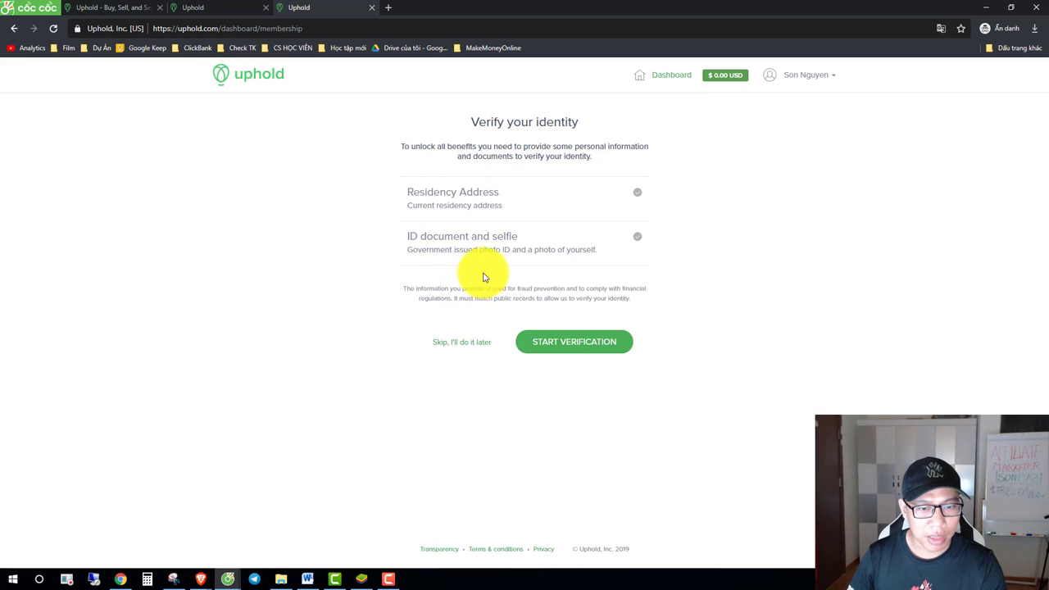
pyautogui.click(583, 355)
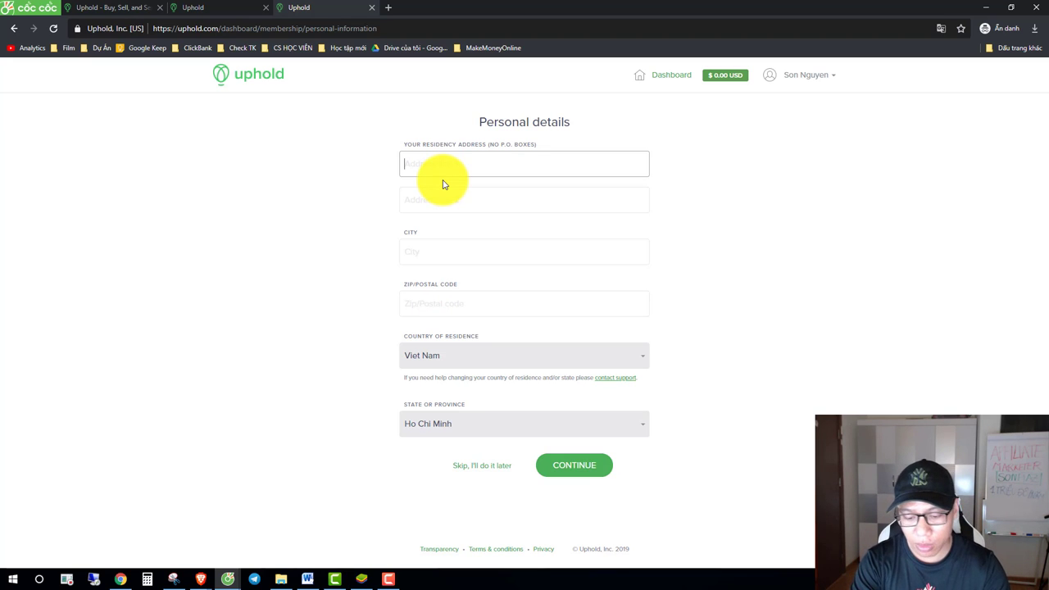
pyautogui.write('Quan 2')
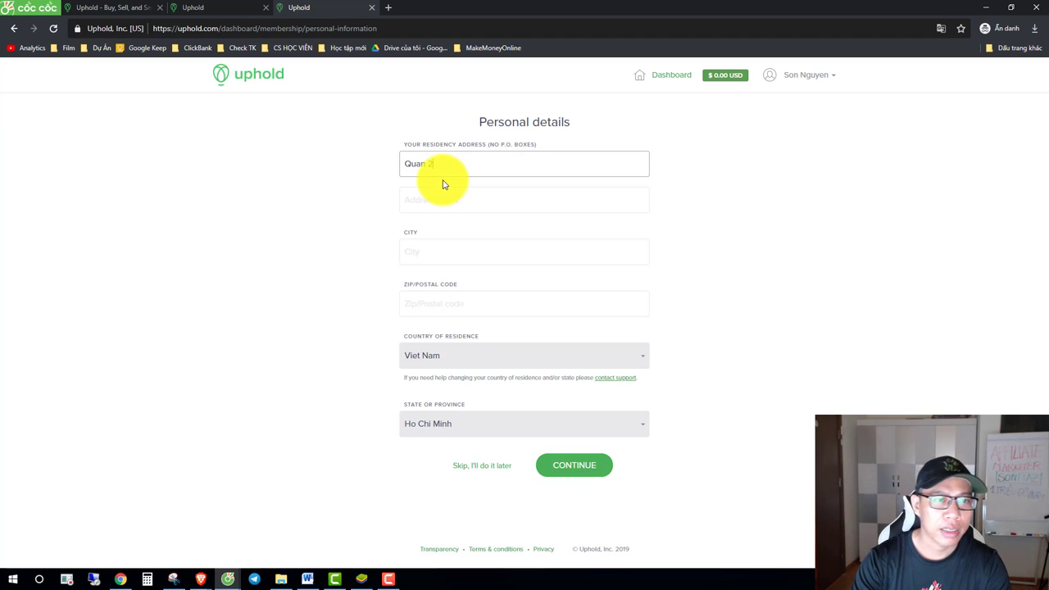
pyautogui.click(422, 250)
pyautogui.click(412, 281)
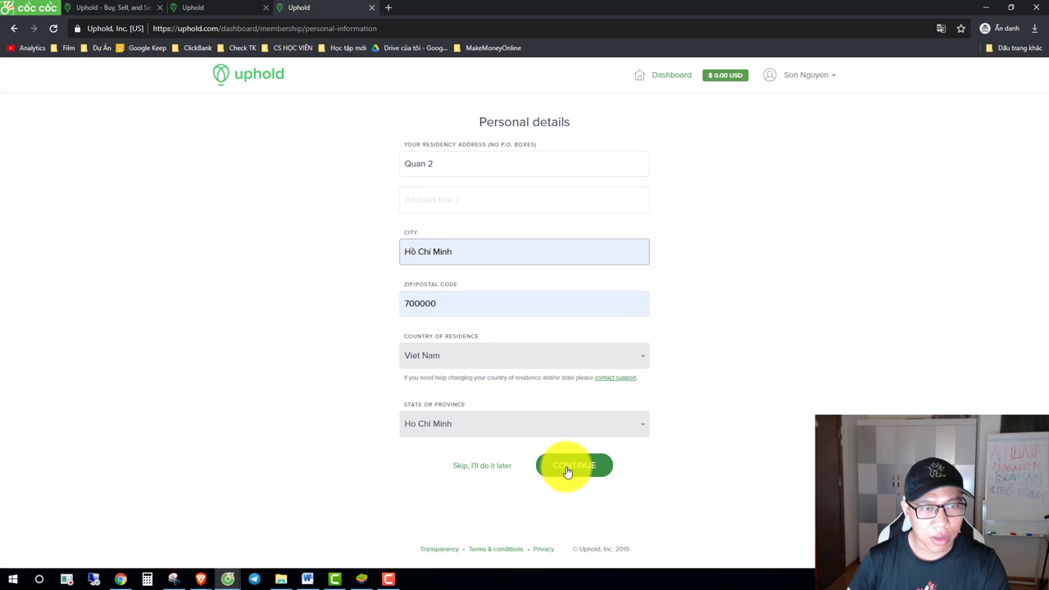
# Step: Refill the residency address from the saved suggestion and delete its trailing street part
pyautogui.tripleClick(439, 165)
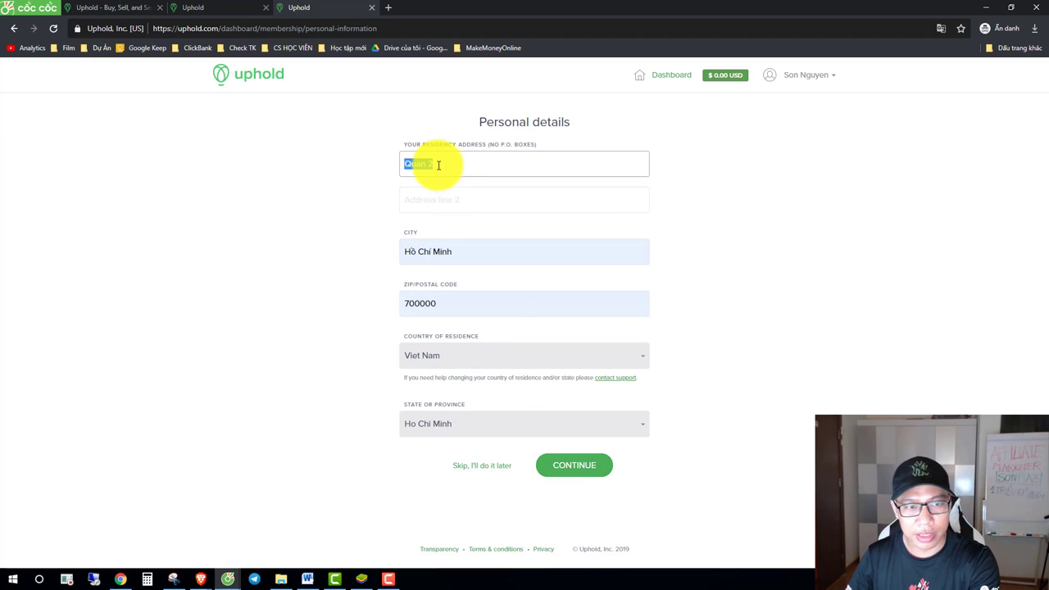
pyautogui.press('BackSpace')
pyautogui.click(435, 164)
pyautogui.click(435, 191)
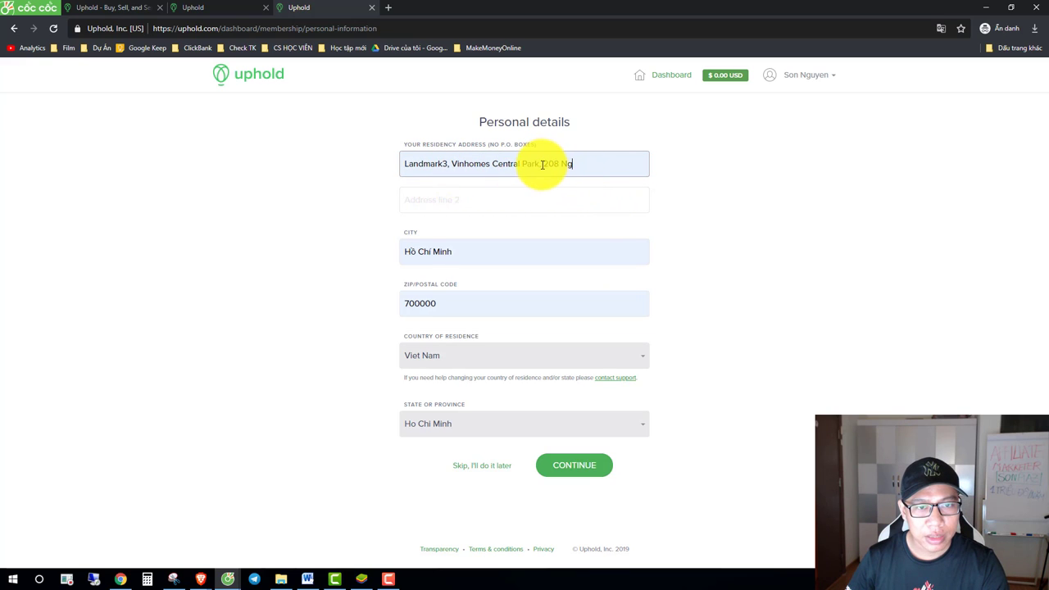
pyautogui.moveTo(541, 164); pyautogui.dragTo(608, 167)
pyautogui.press('BackSpace')
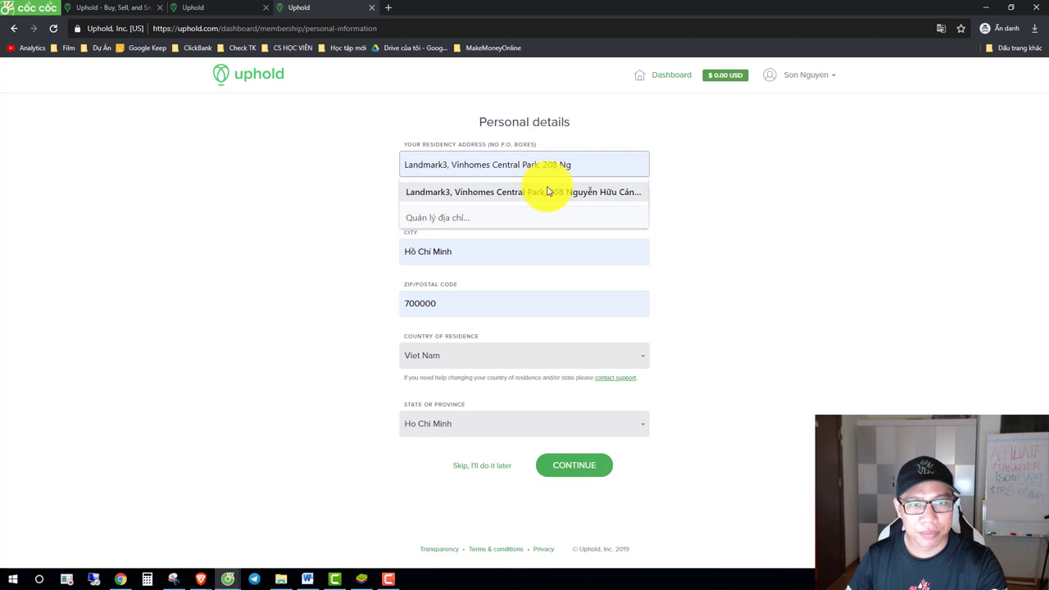
pyautogui.click(724, 188)
# Step: Submit the personal details and choose Passport as the ID document type
pyautogui.click(576, 465)
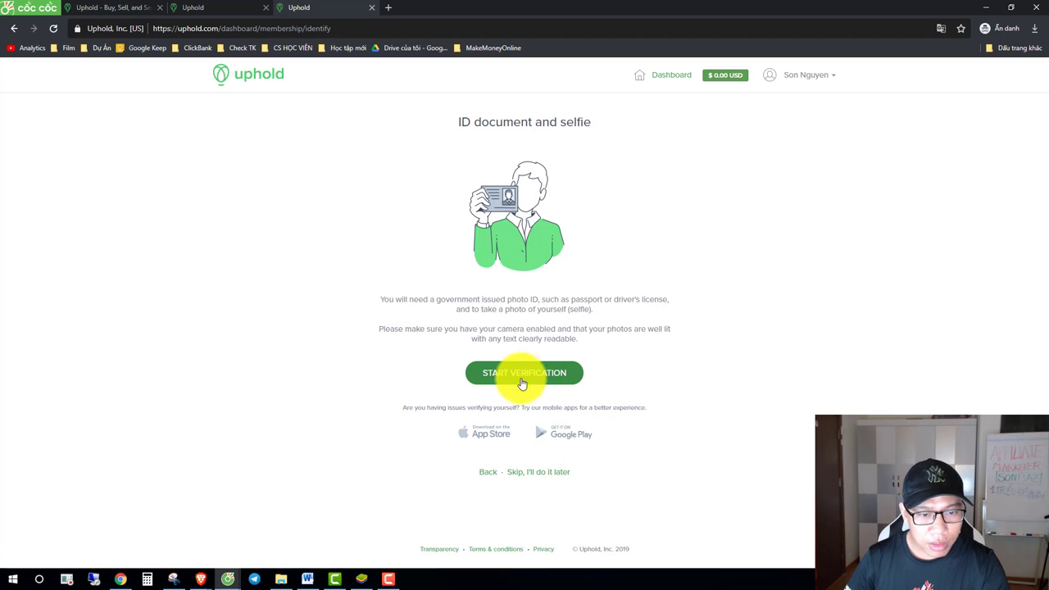
pyautogui.click(519, 385)
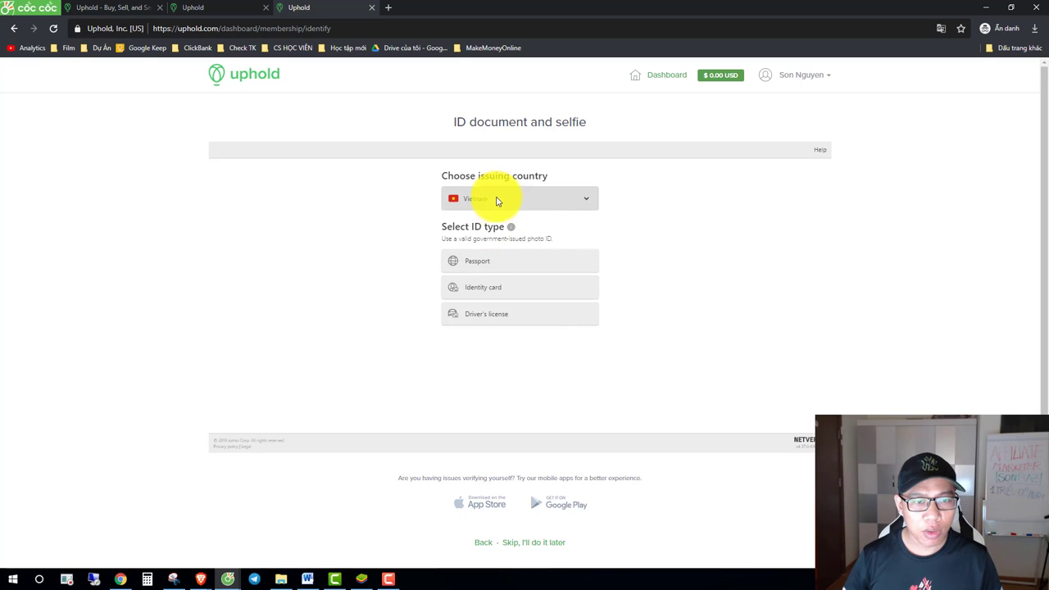
pyautogui.click(485, 263)
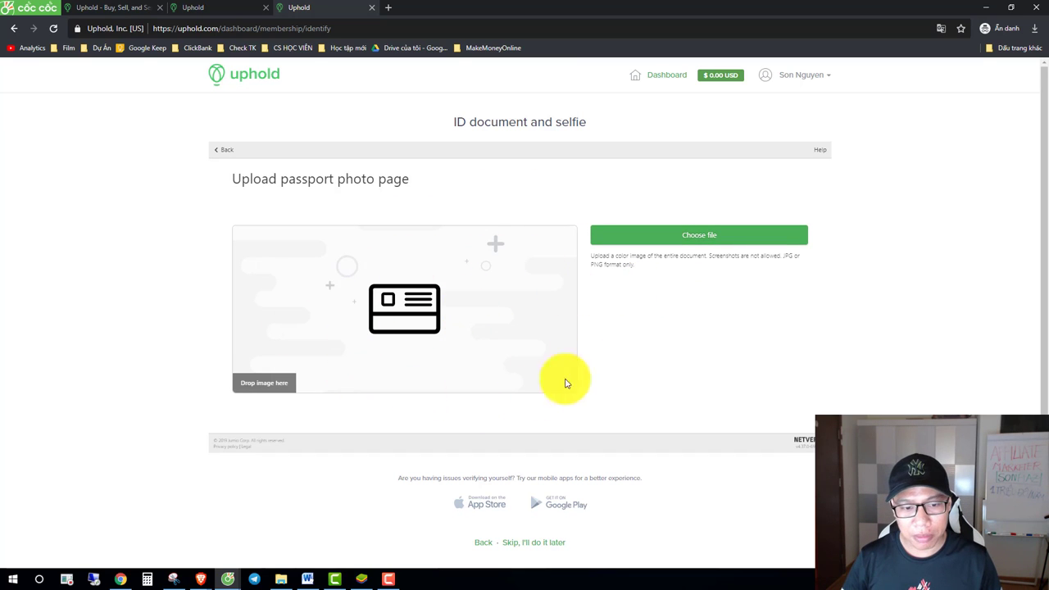
# Step: Minimize the Uphold window and return to the Brave Rewards Creators dashboard
pyautogui.click(990, 9)
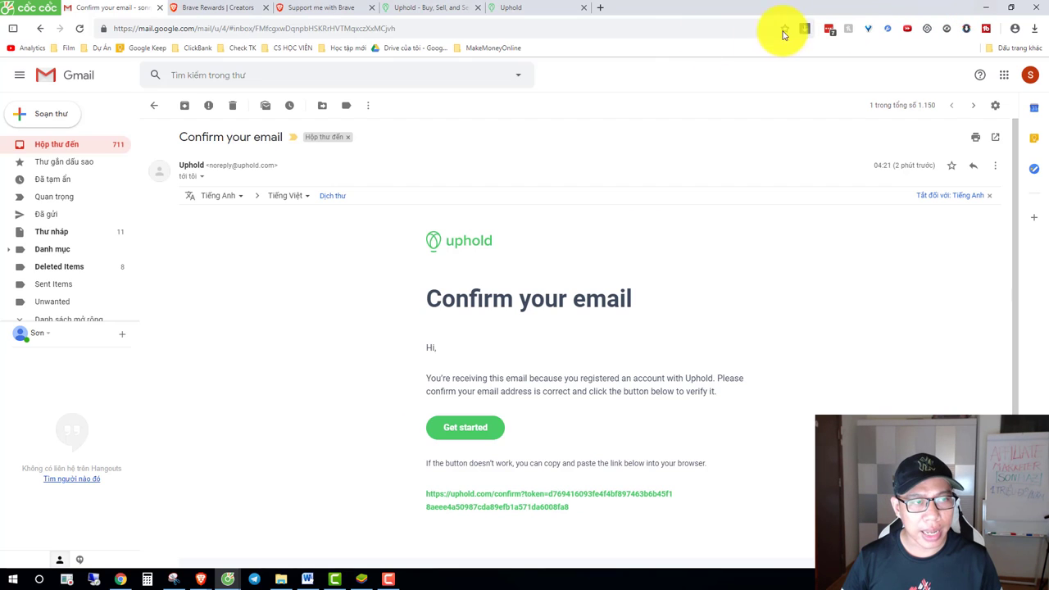
pyautogui.click(228, 7)
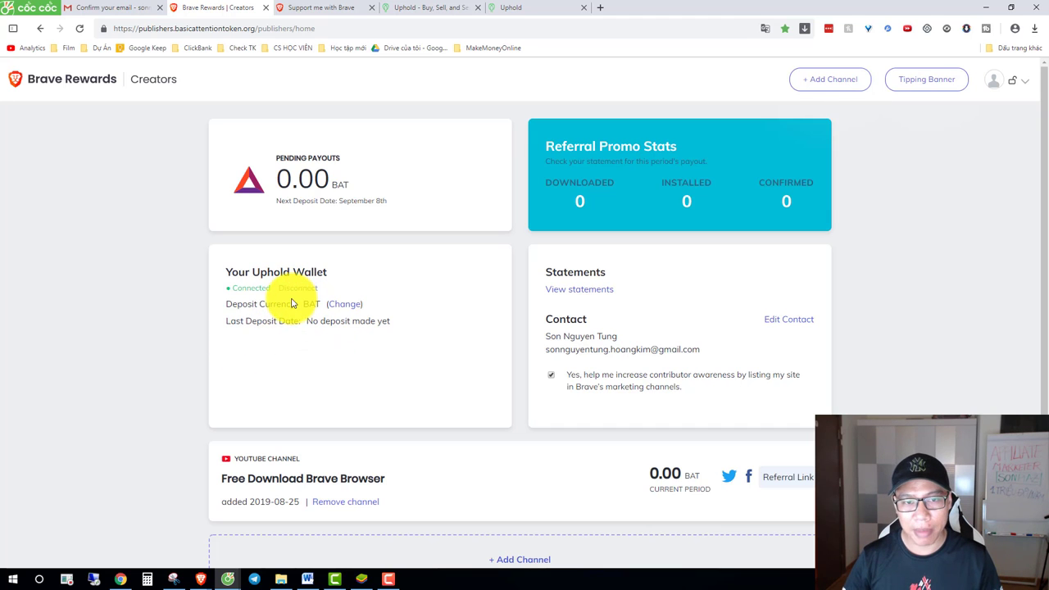
# Step: Switch to the Word step-by-step guide document and scroll down past the BAT section
pyautogui.click(307, 579)
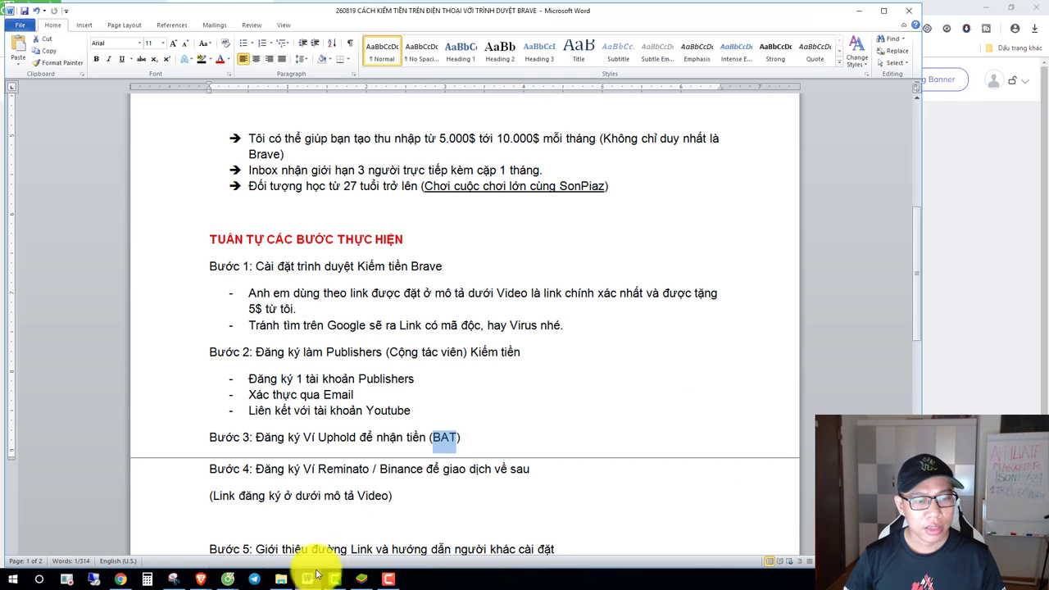
pyautogui.click(401, 437)
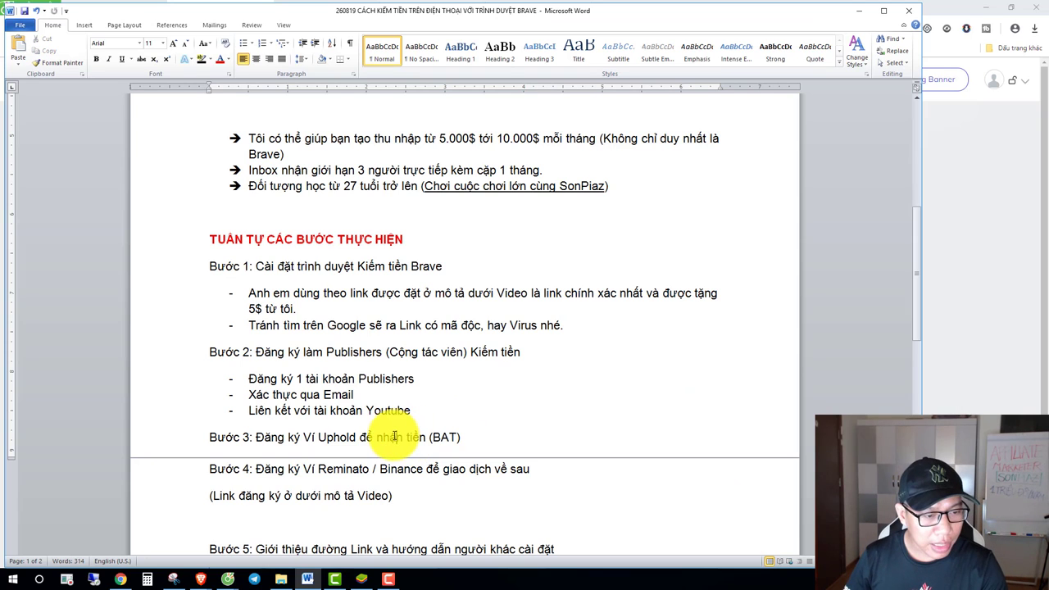
pyautogui.scroll(-1, 406, 442)
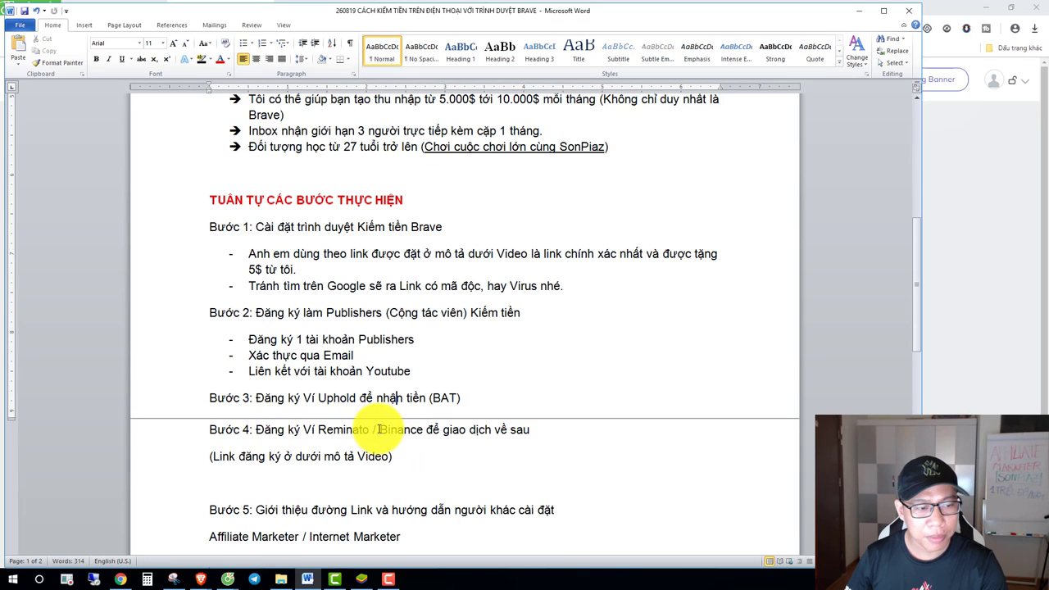
pyautogui.scroll(-1, 352, 422)
# Step: Highlight the start of the Bước 4 step, then the Bước 5 step heading
pyautogui.moveTo(256, 391); pyautogui.dragTo(373, 391)
pyautogui.click(542, 420)
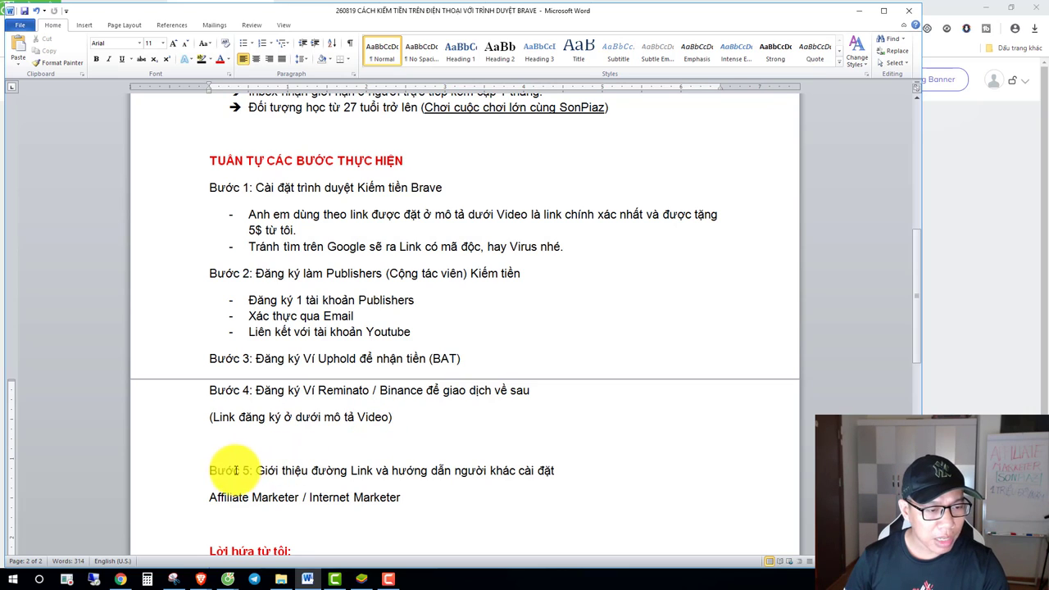
pyautogui.moveTo(209, 472); pyautogui.dragTo(491, 476)
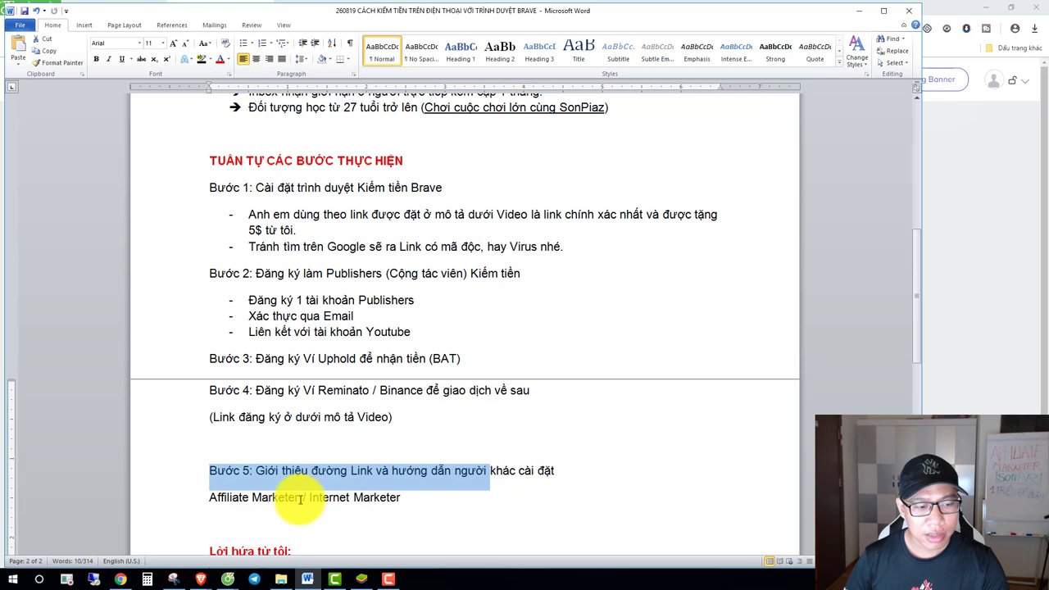